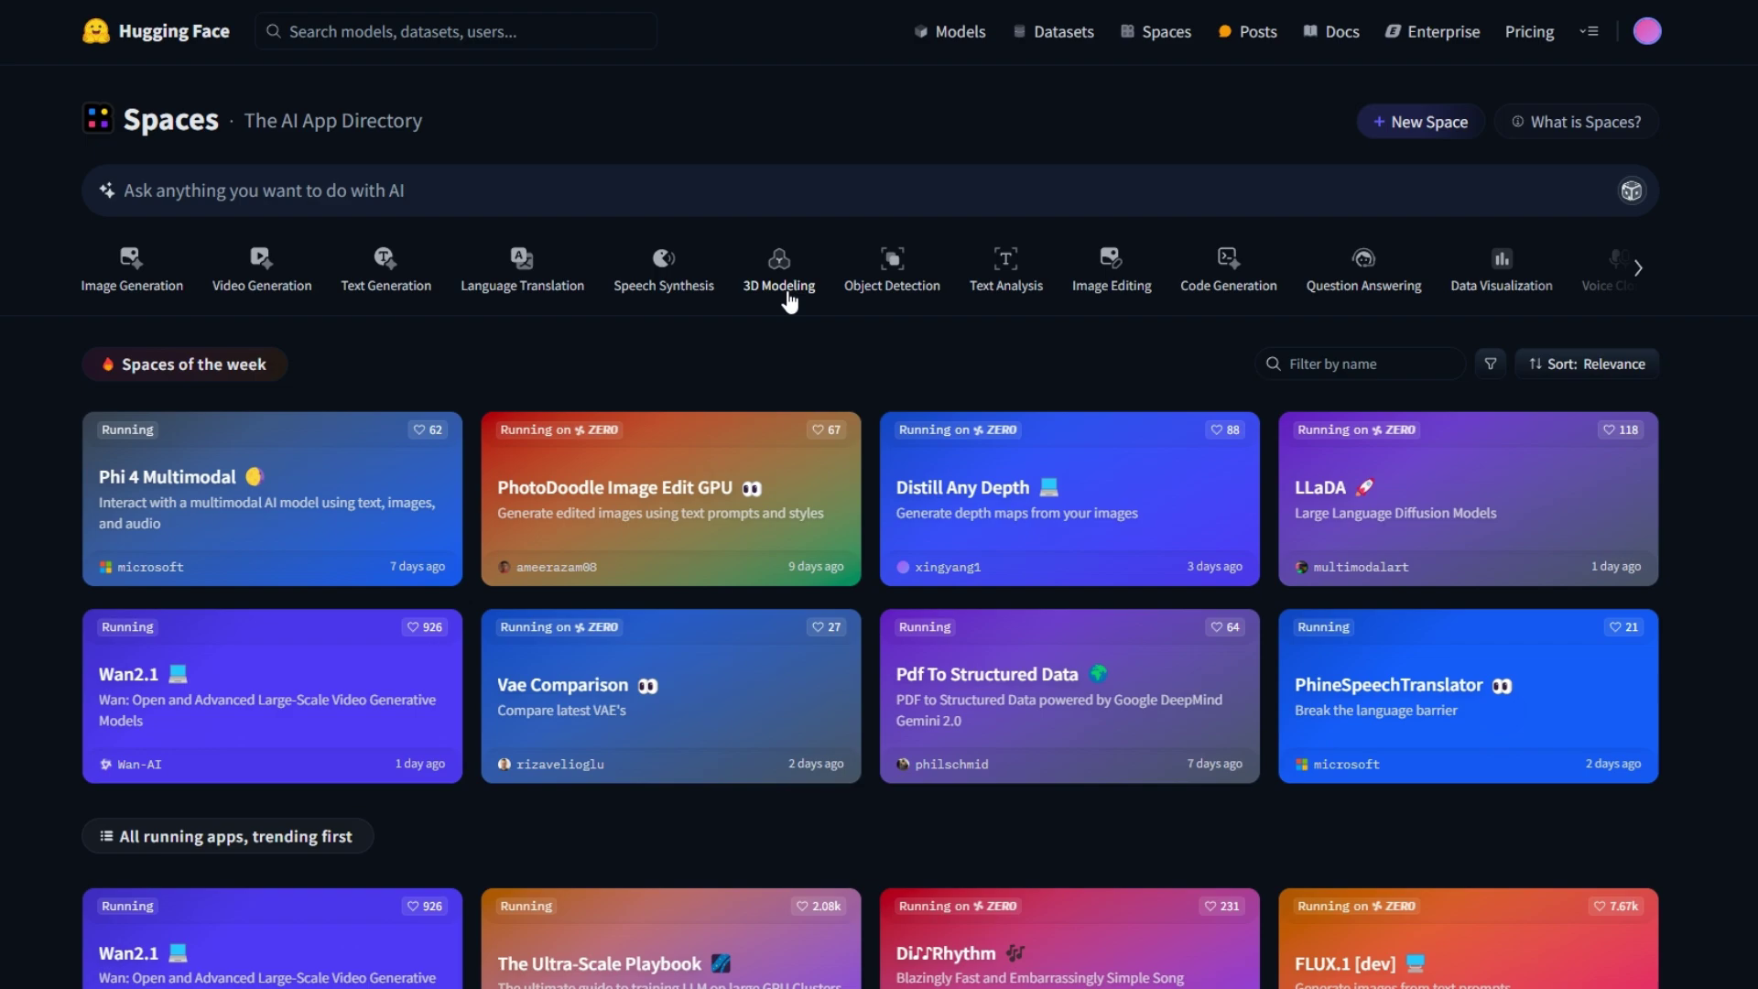
Step: Open the AI Podcast Generator Space from the trending apps and sign in to it with the Hugging Face account
scroll(862, 694, down, 6)
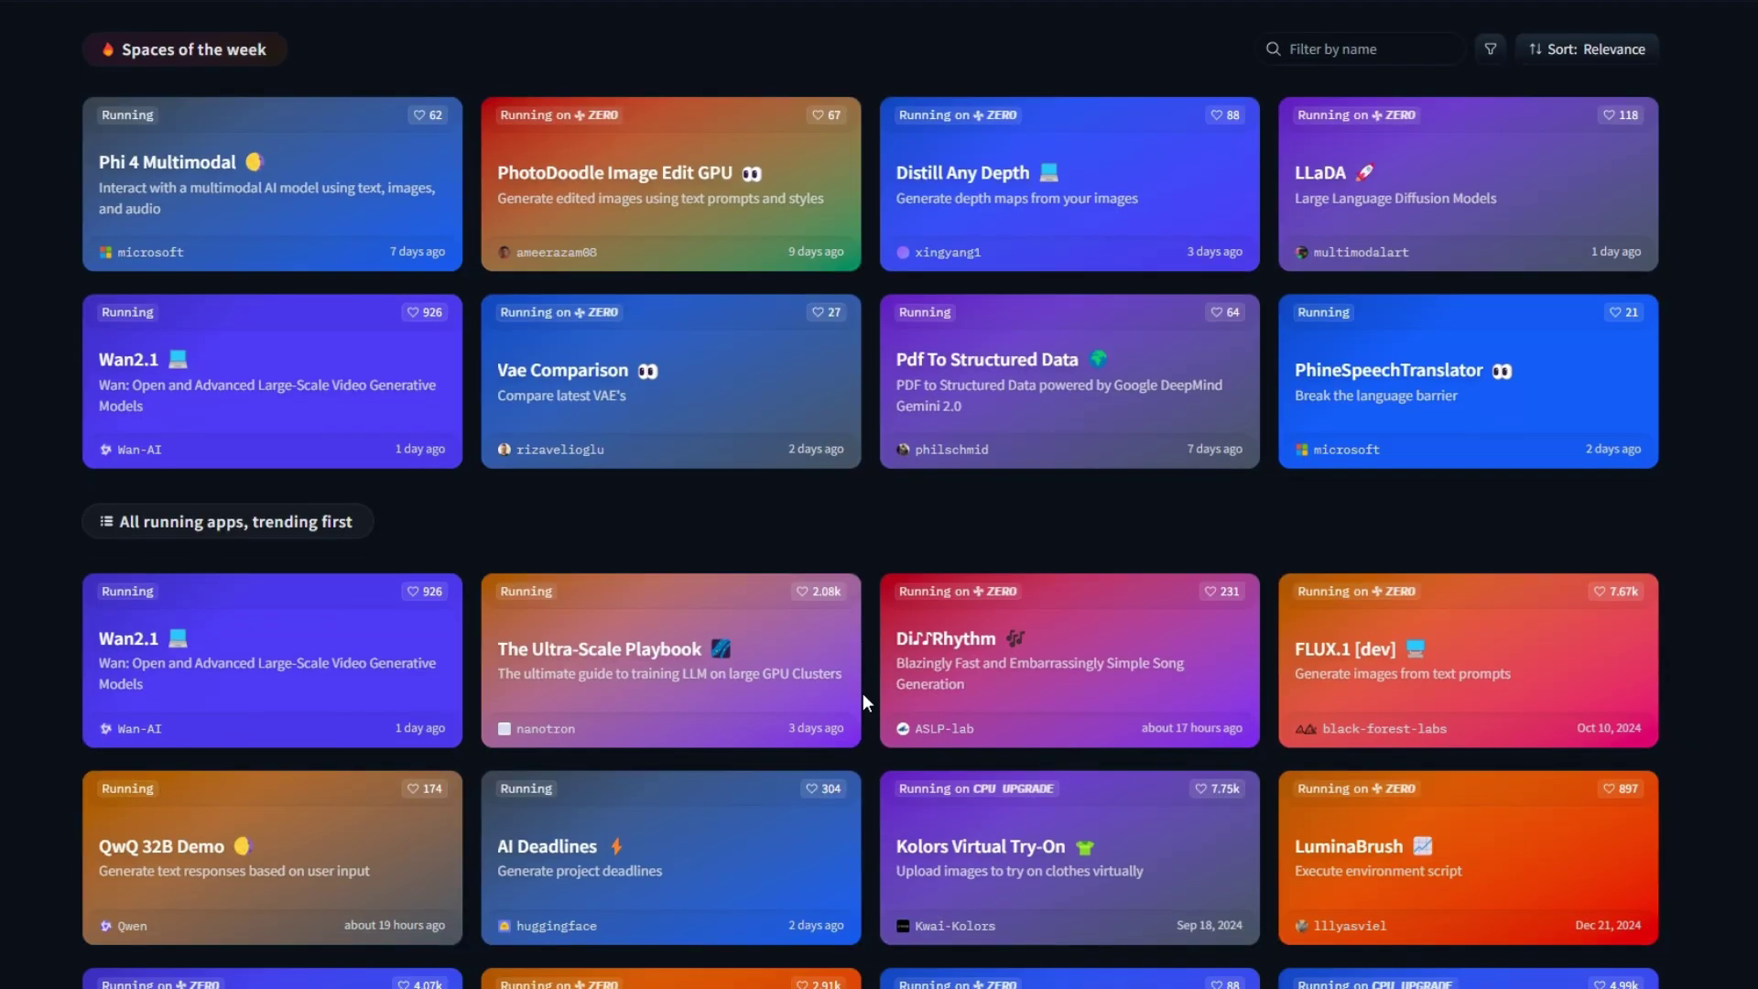
scroll(876, 689, down, 3)
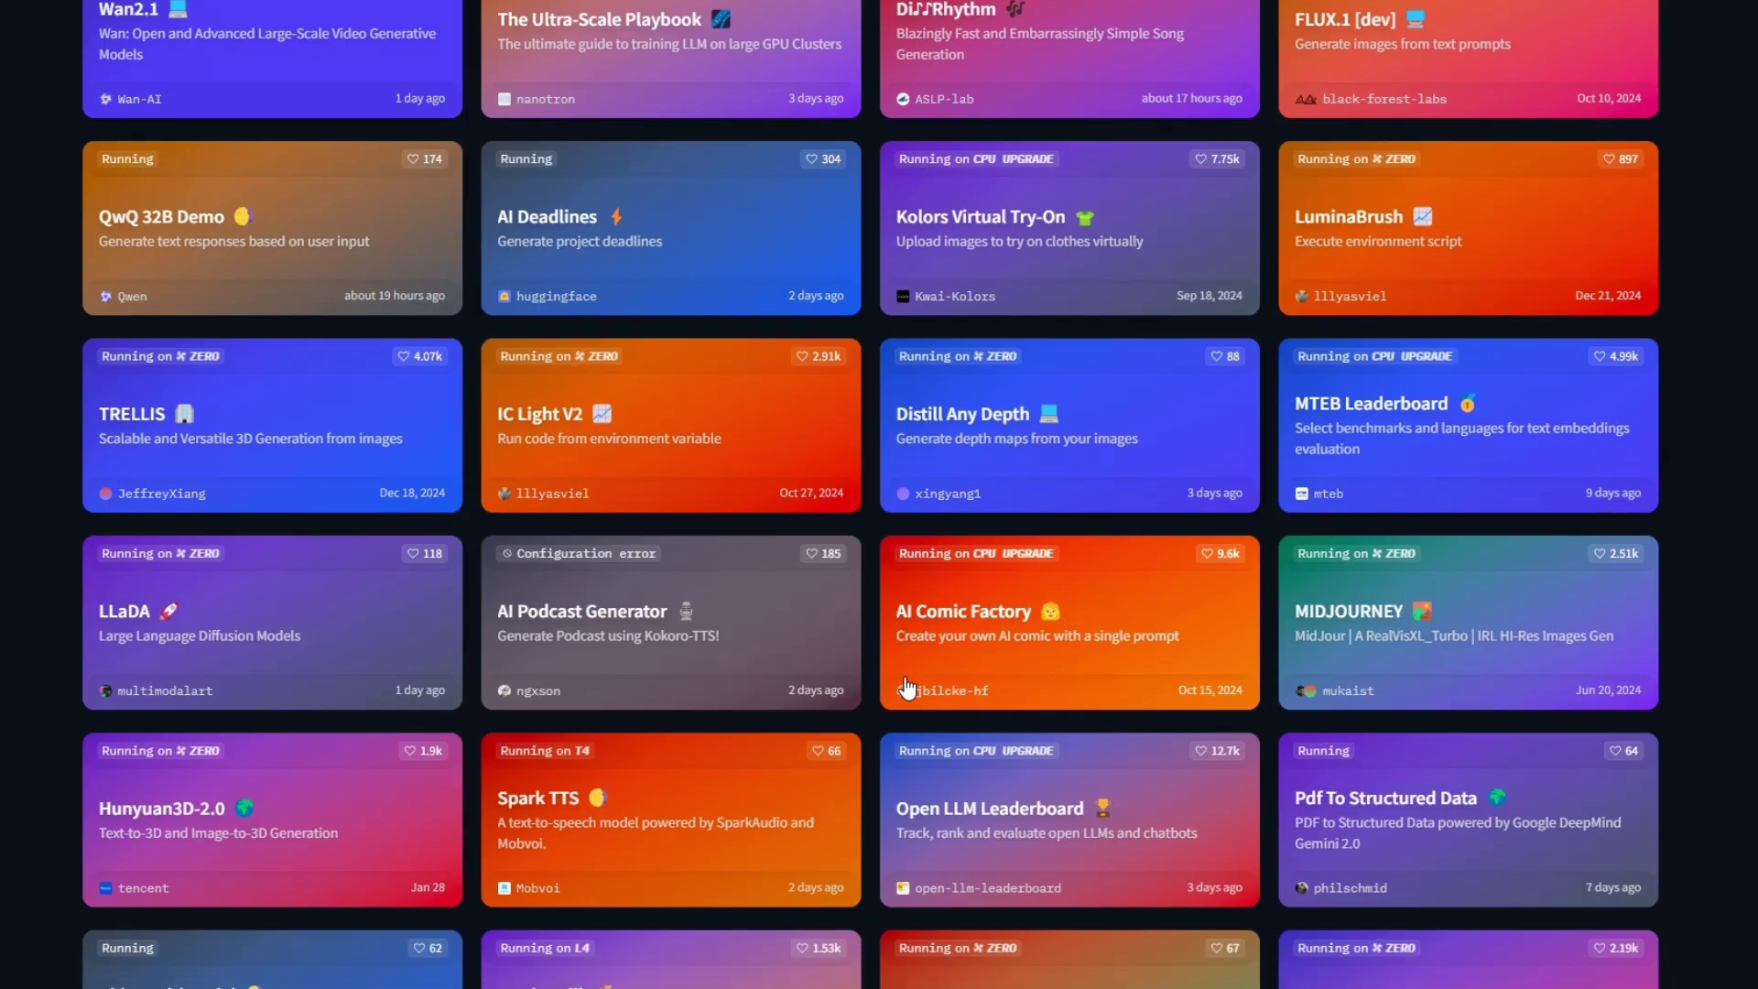
scroll(778, 659, down, 2)
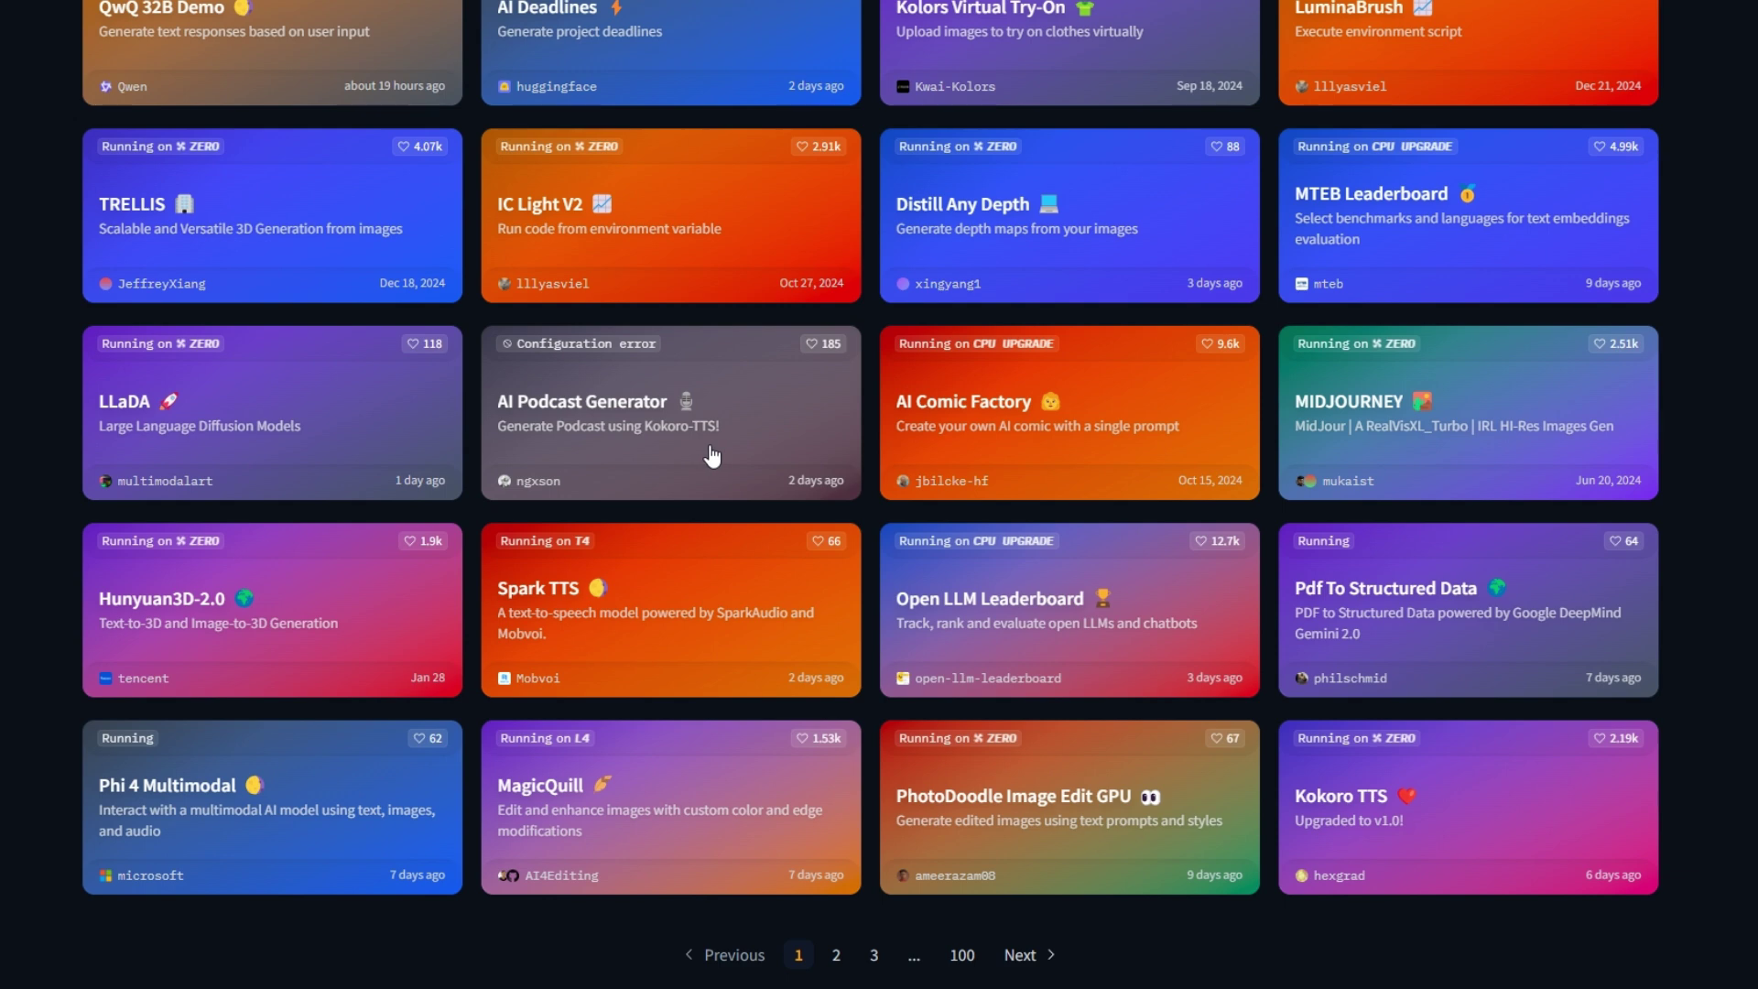
click(714, 432)
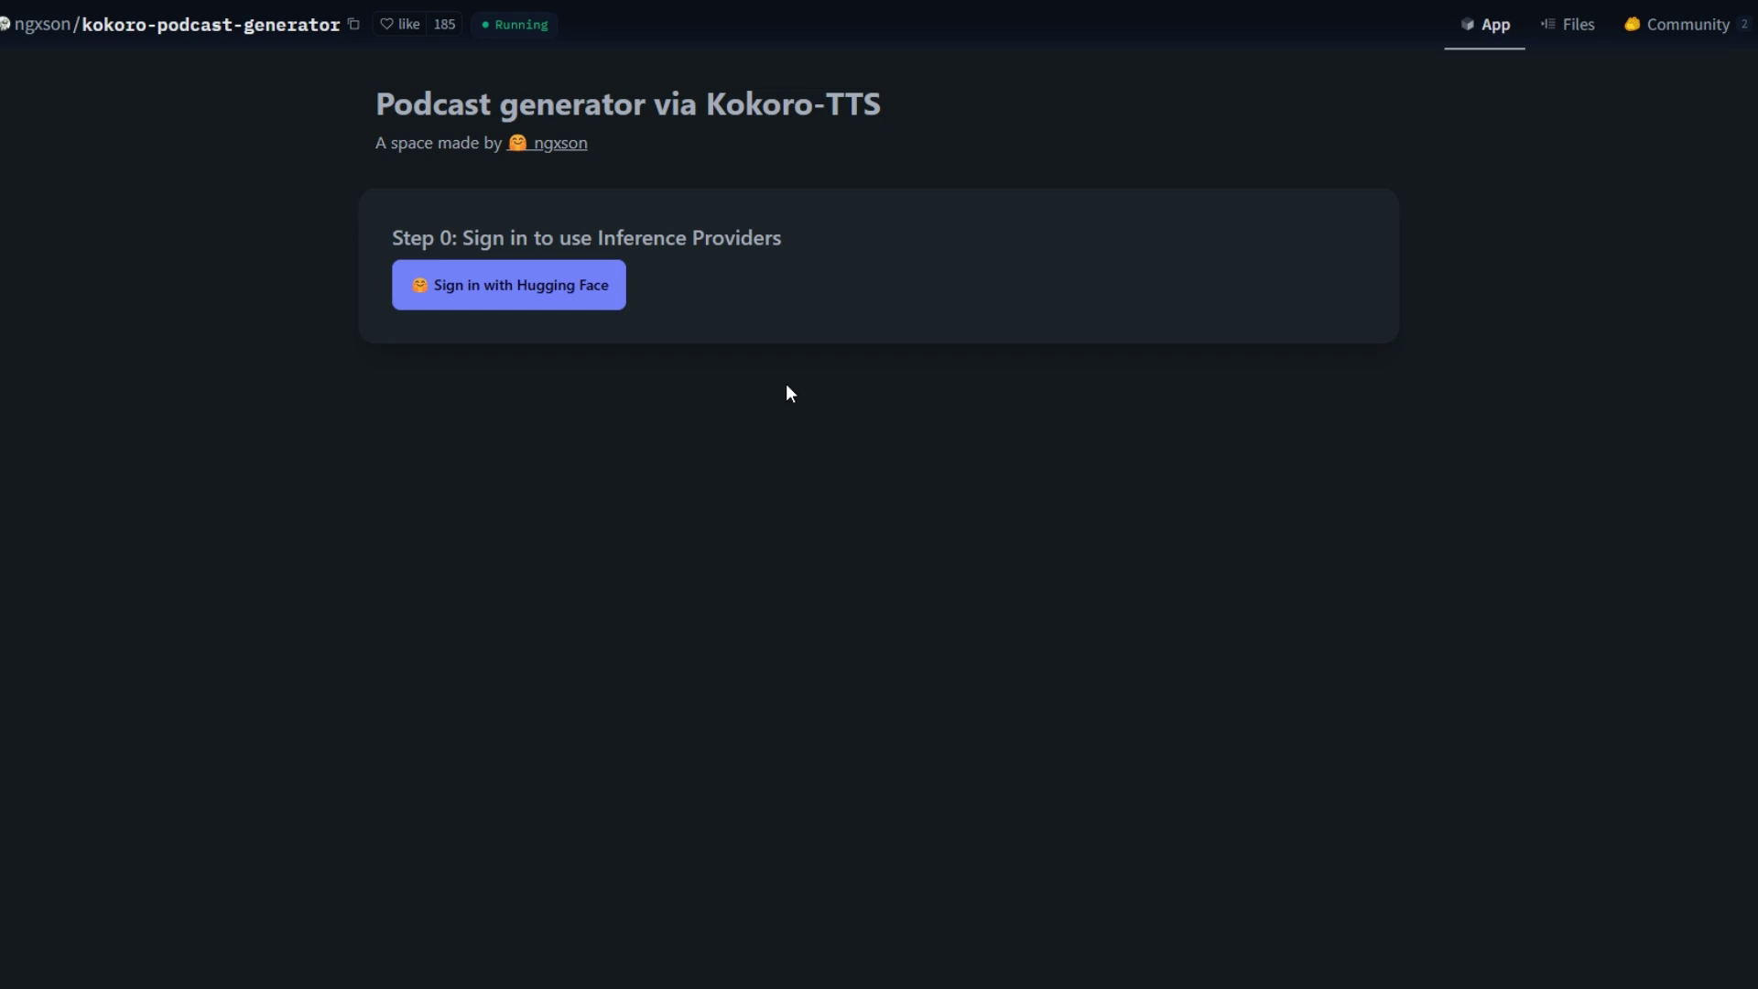
click(558, 296)
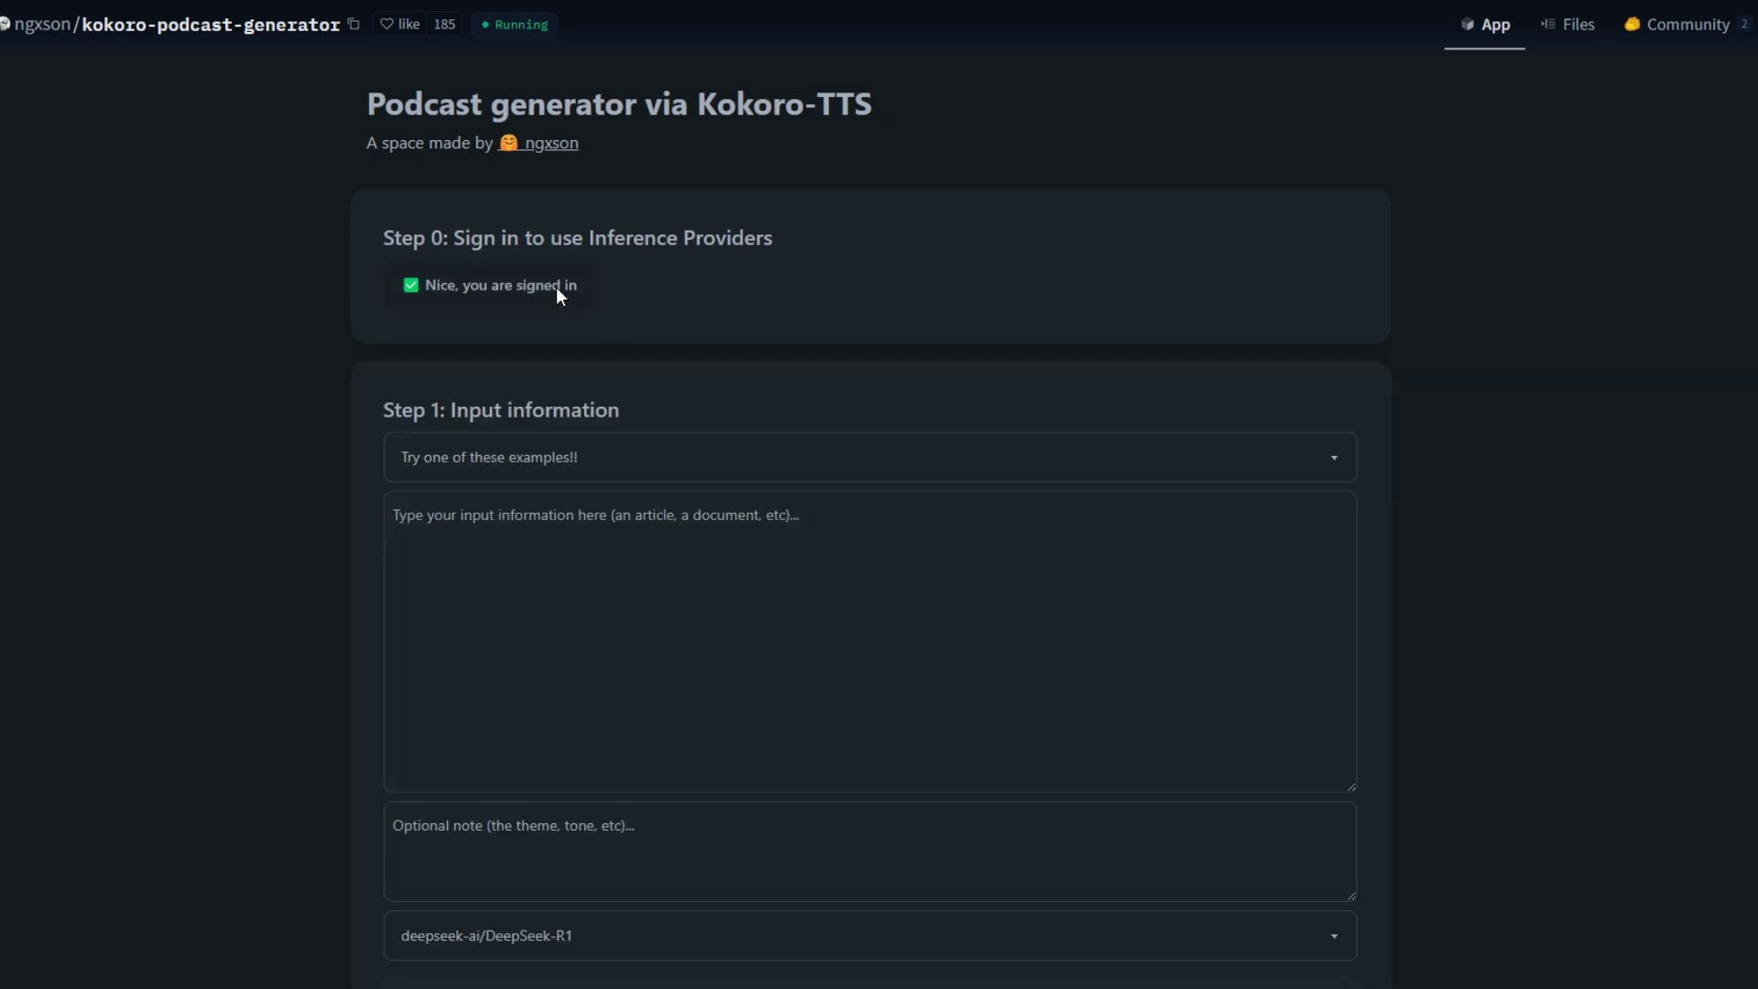
Step: Examine the podcast form's example choices, input text area, optional note, language model choice and YAML script section
scroll(784, 383, down, 1)
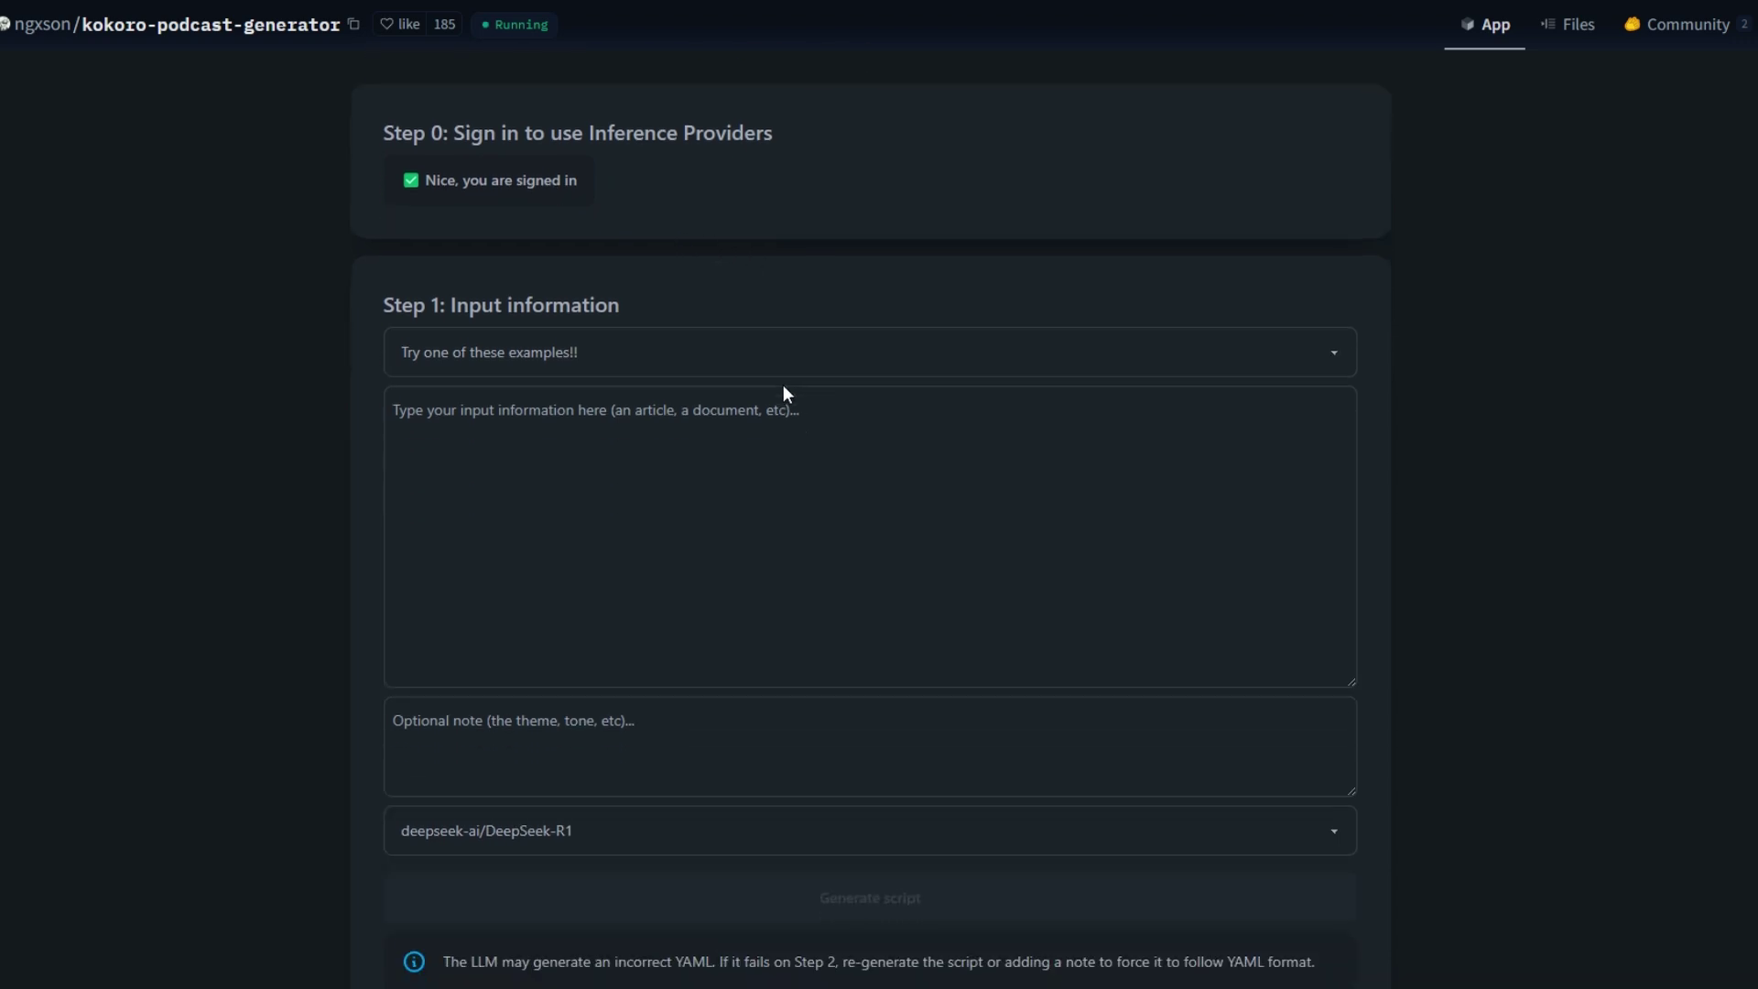
scroll(784, 392, up, 1)
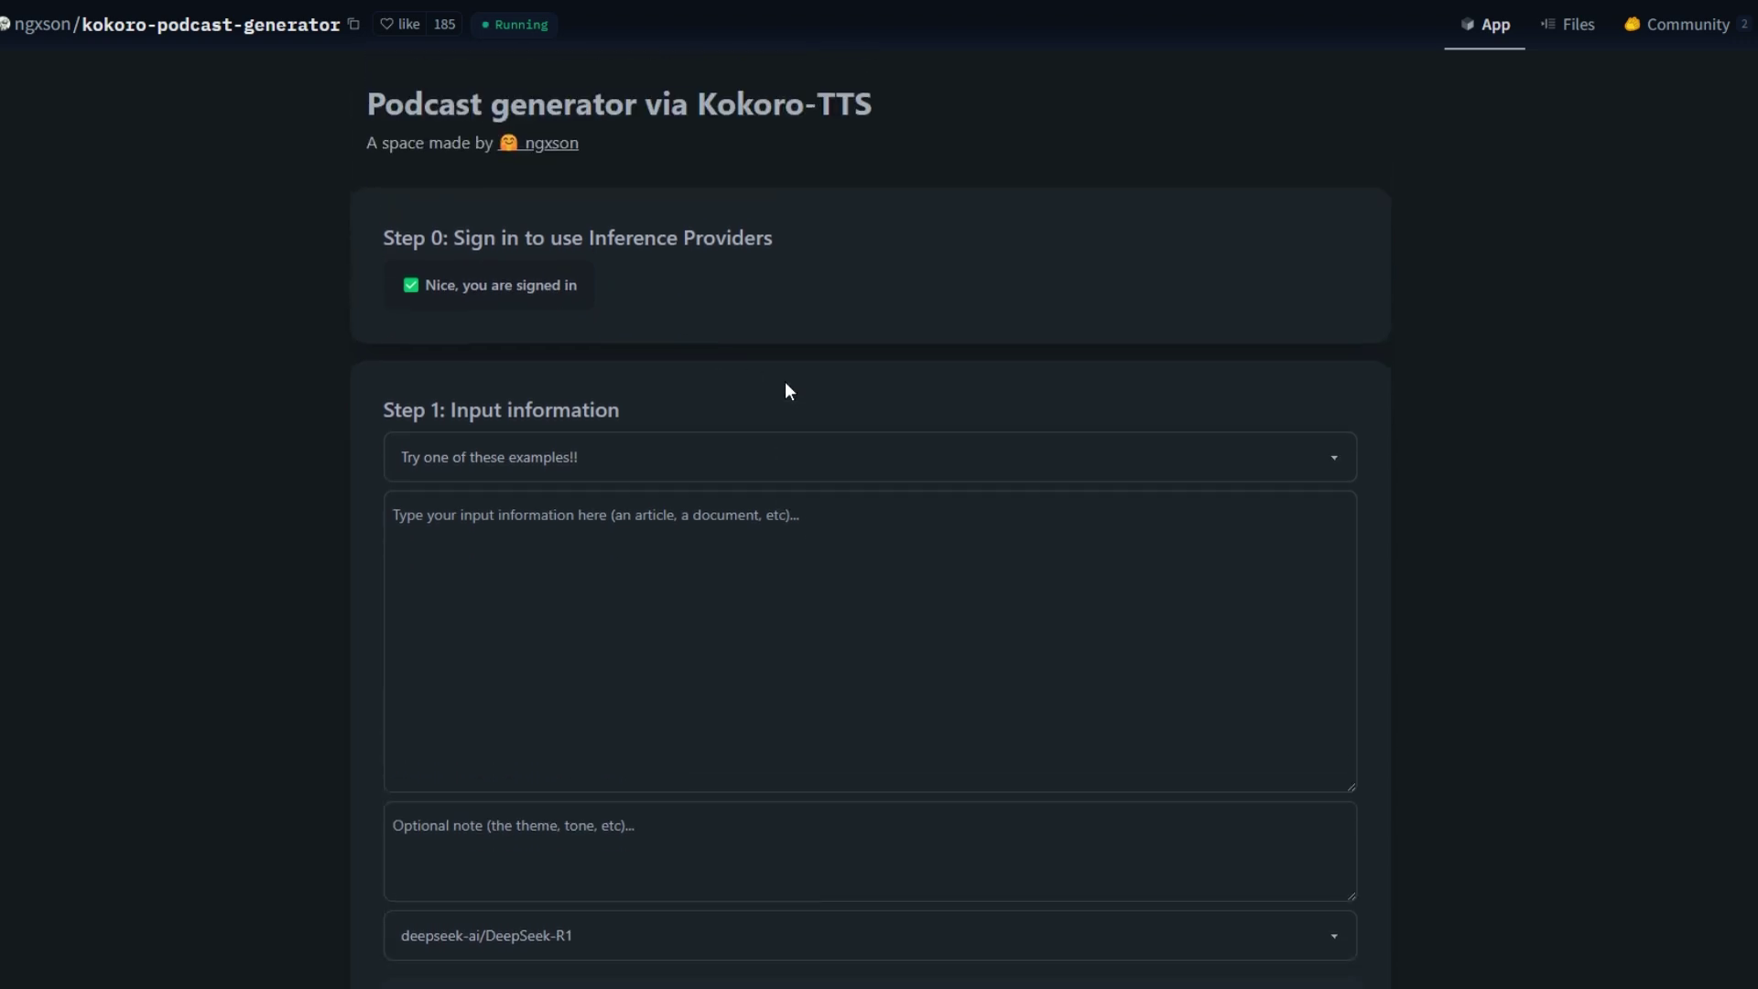
scroll(787, 385, down, 2)
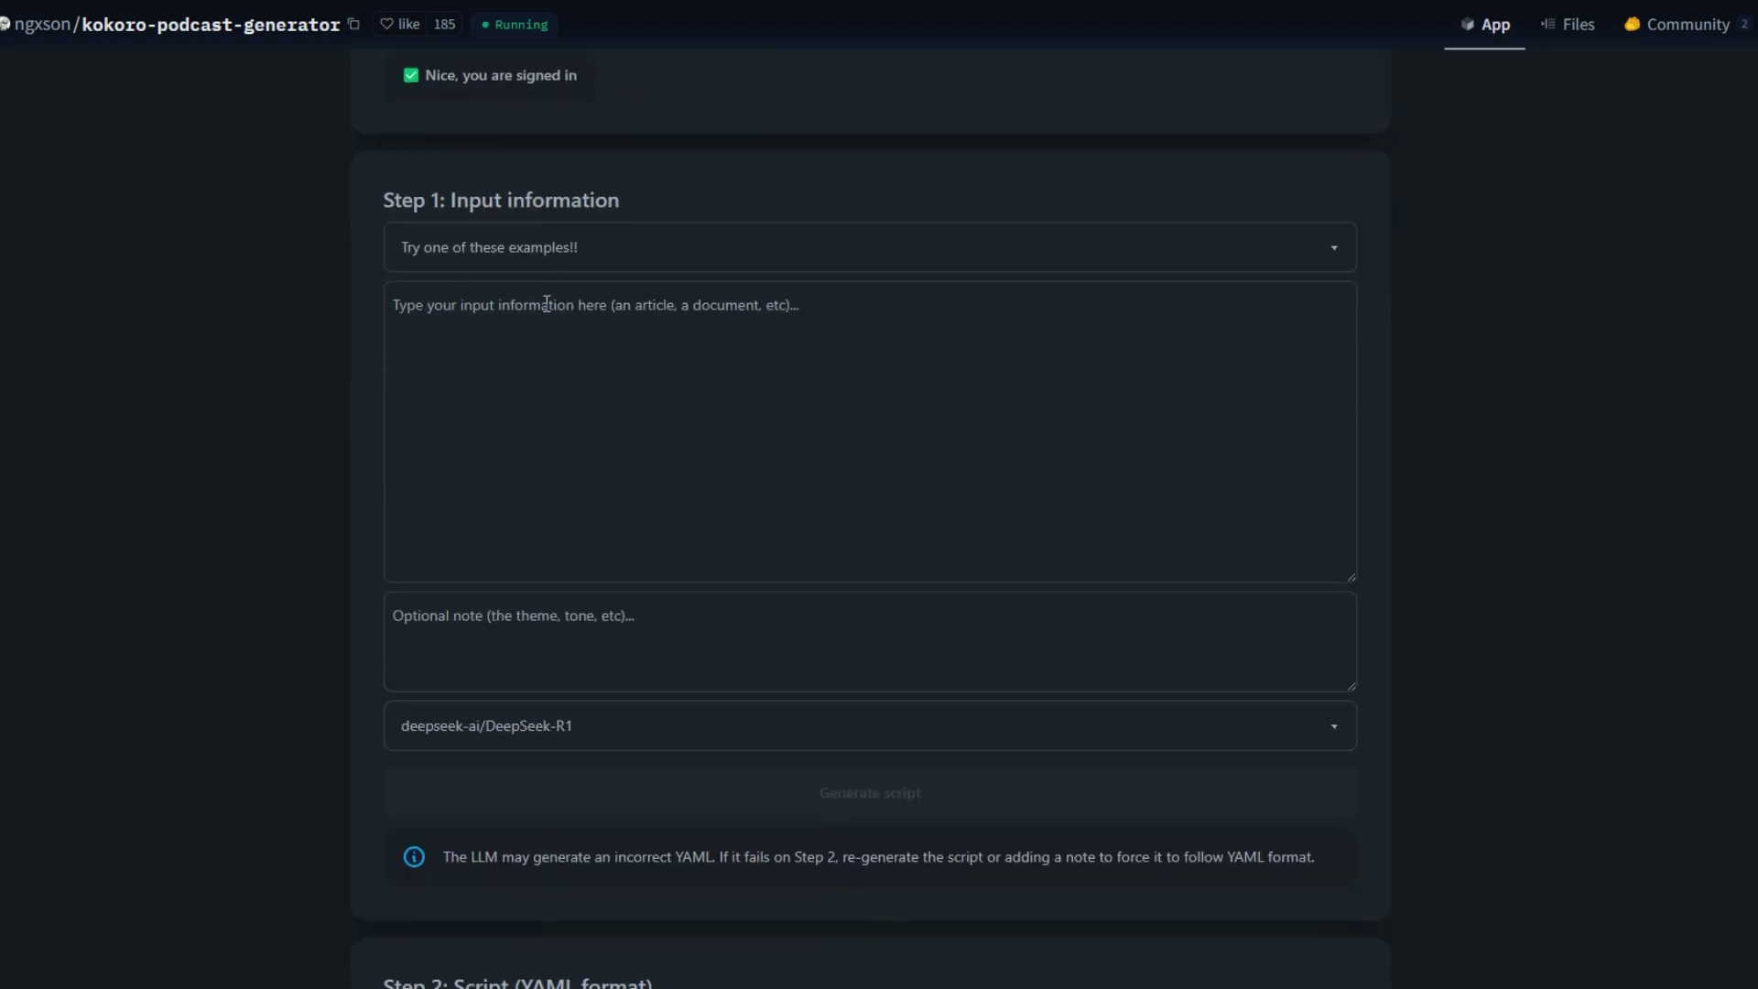
click(1333, 259)
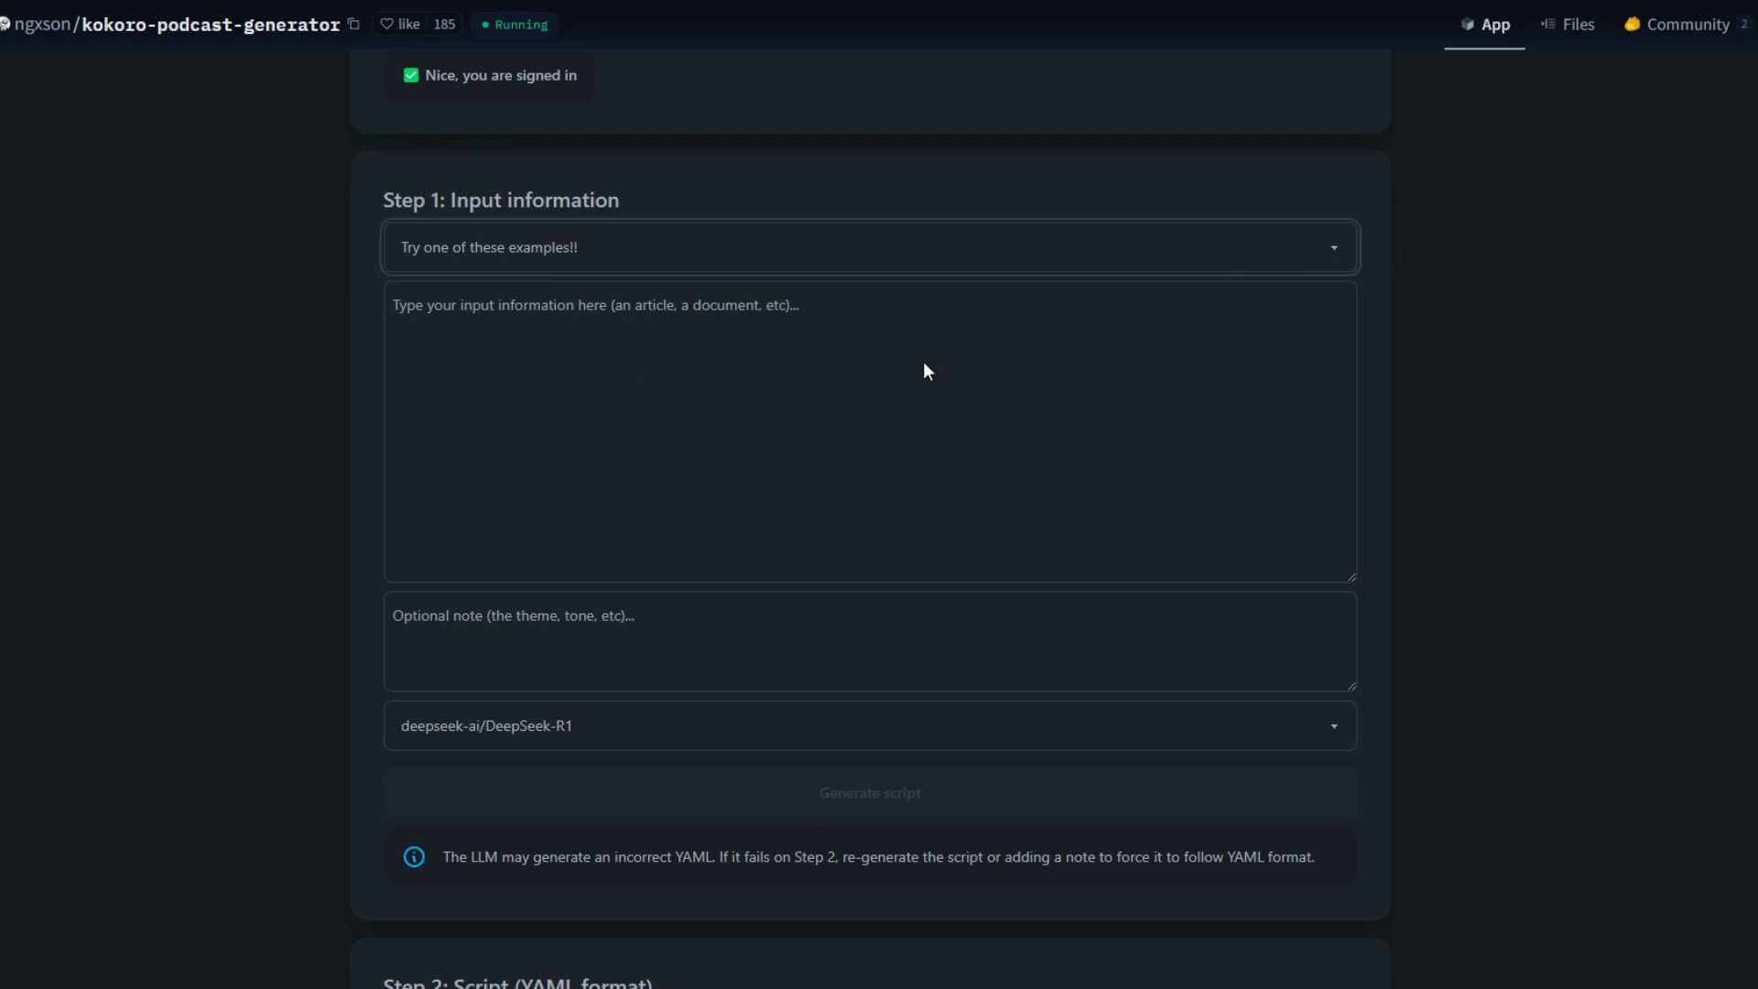
click(1545, 345)
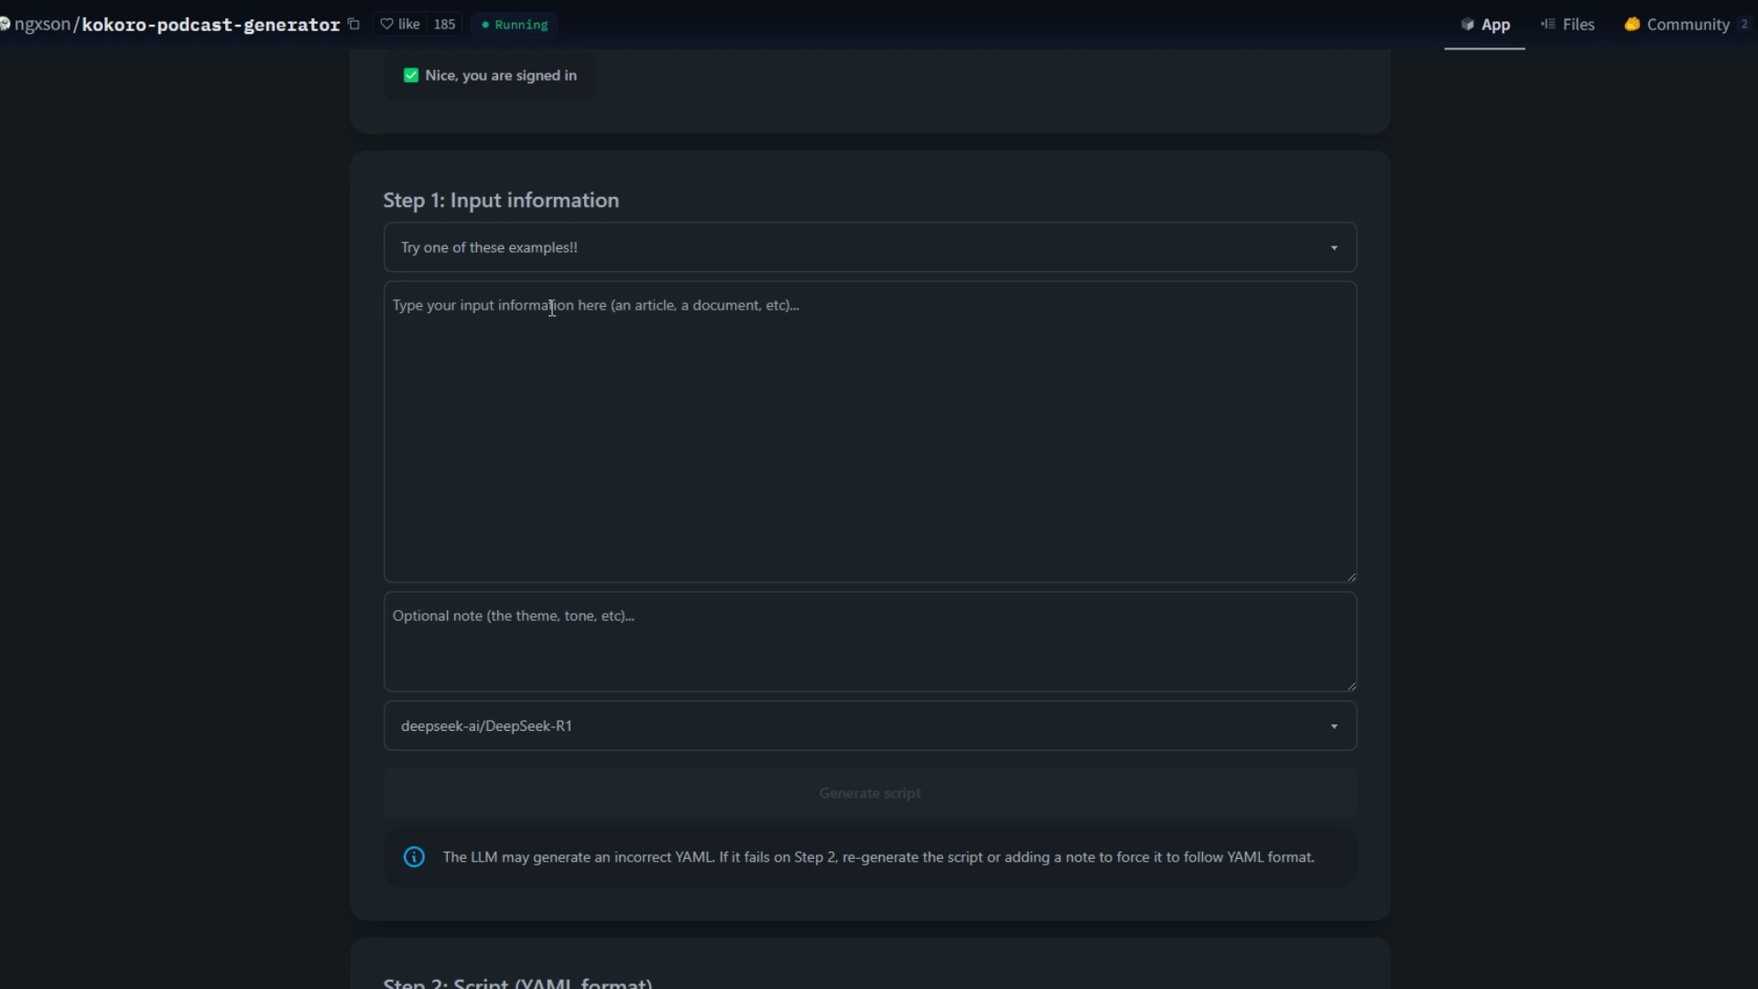
click(473, 628)
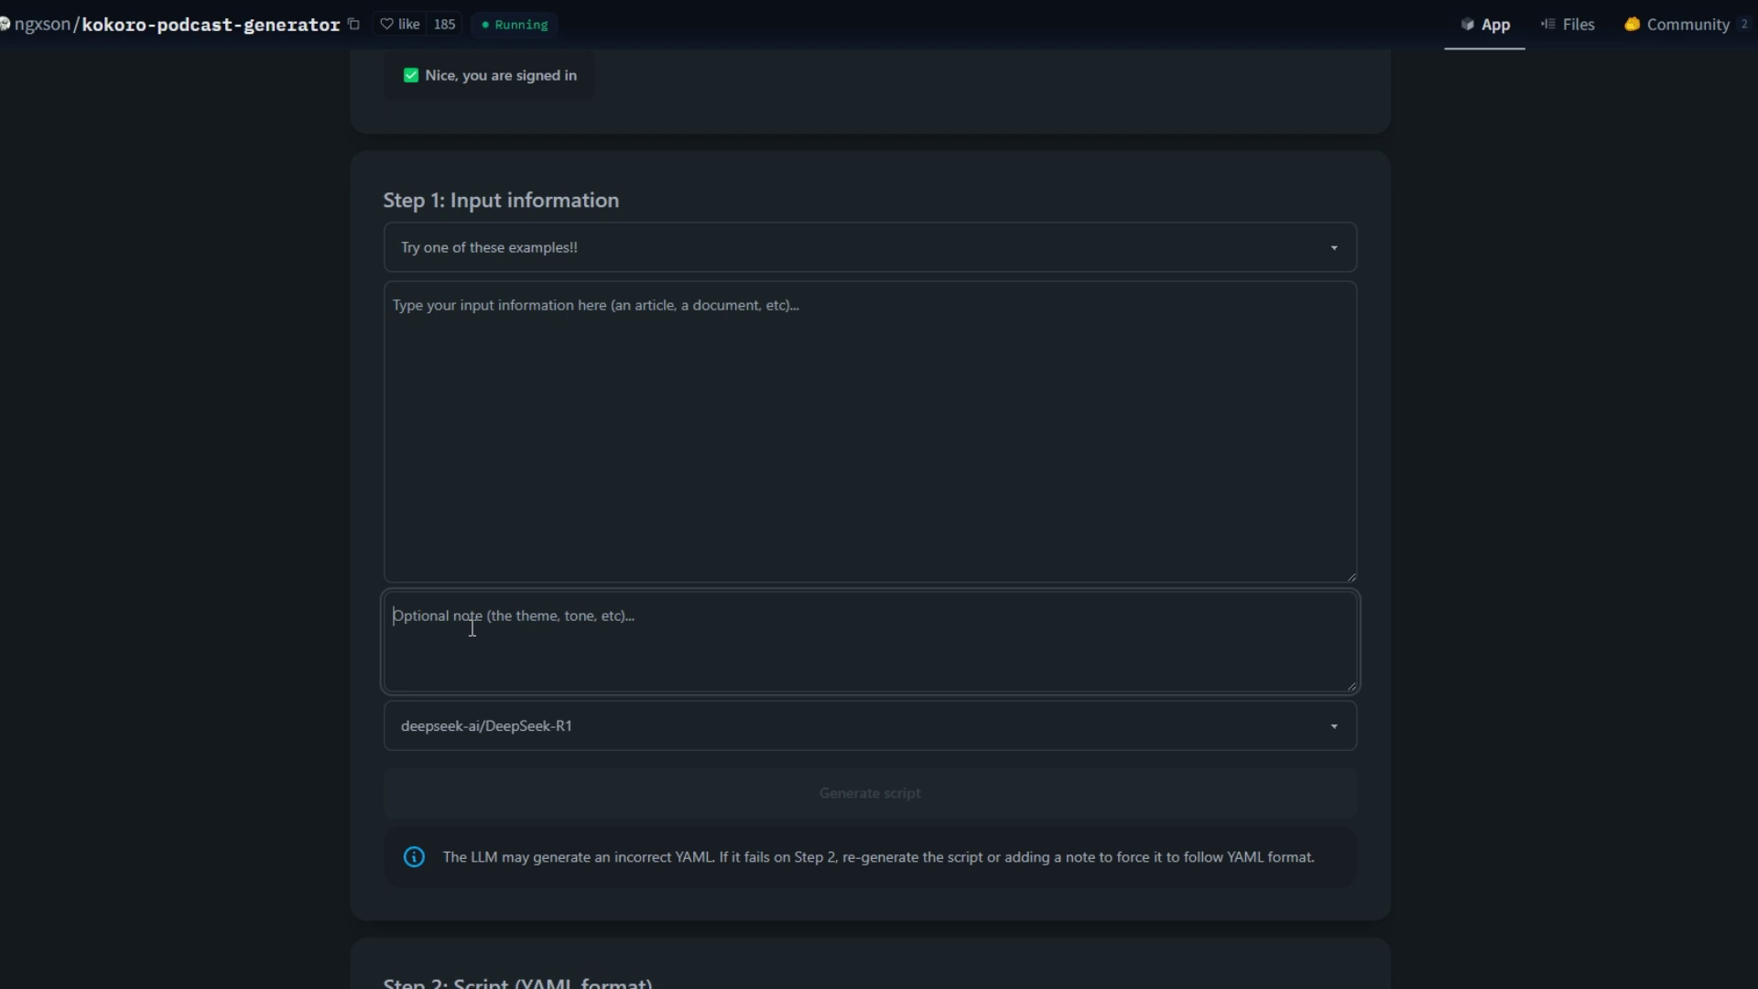
click(1326, 733)
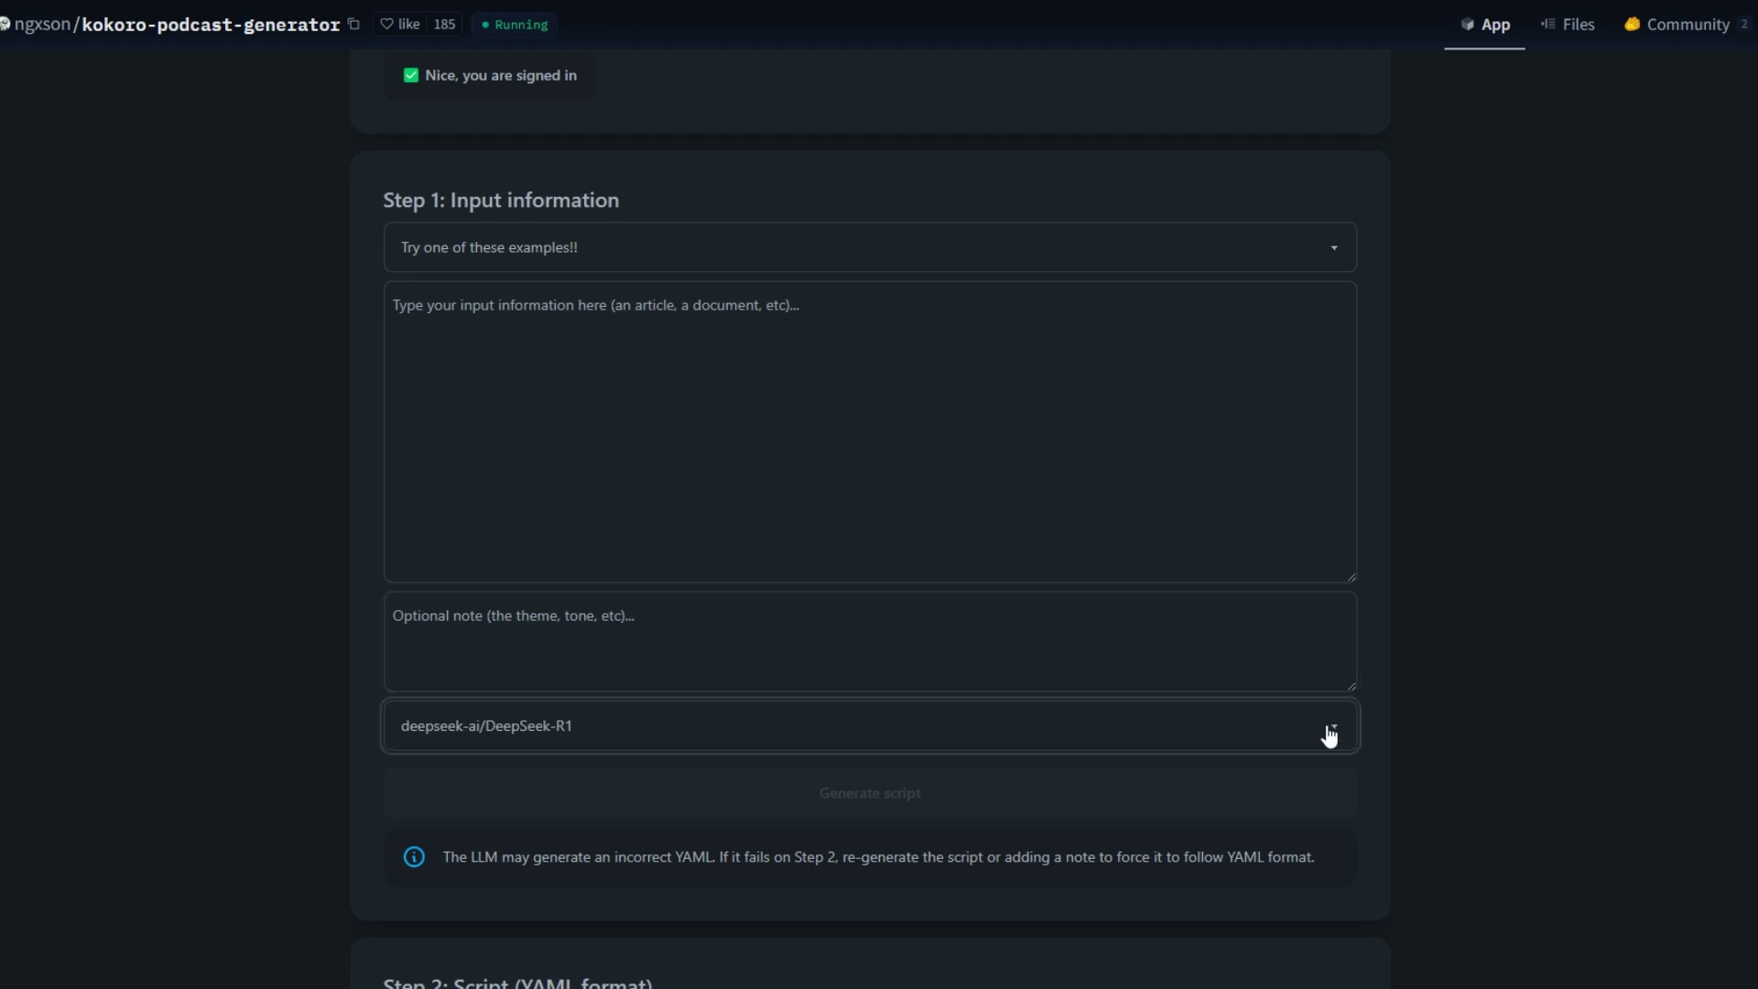
scroll(843, 754, down, 1)
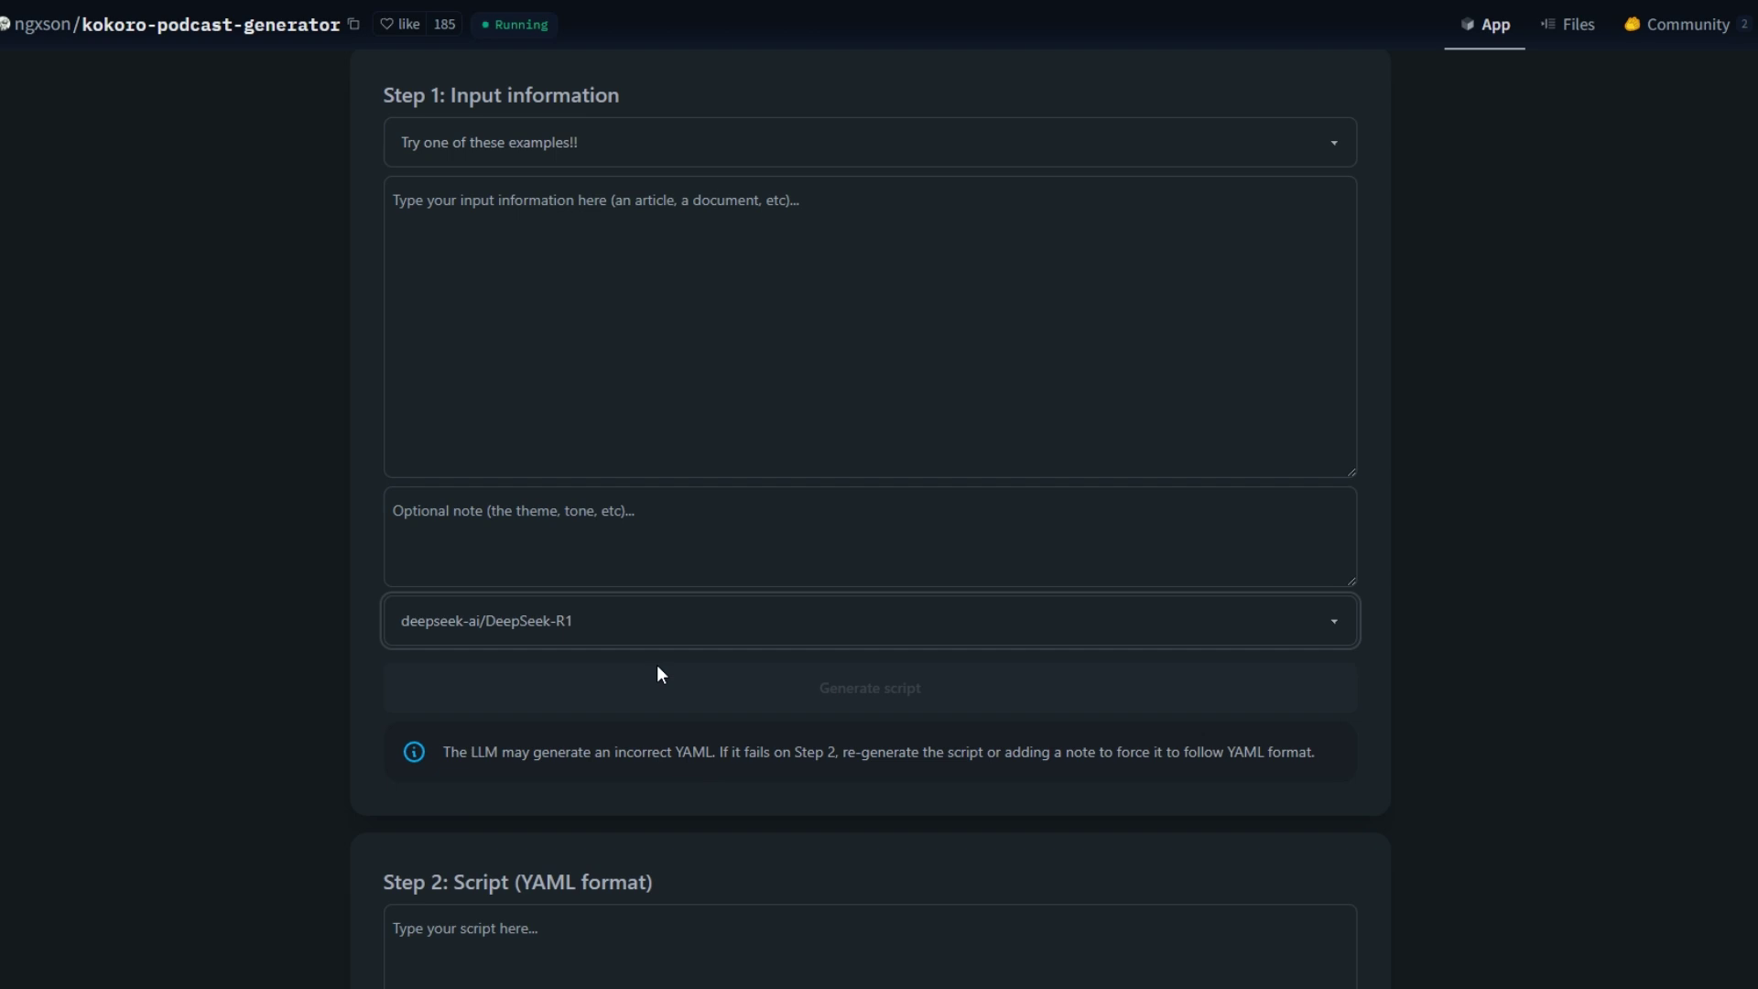
scroll(677, 696, down, 3)
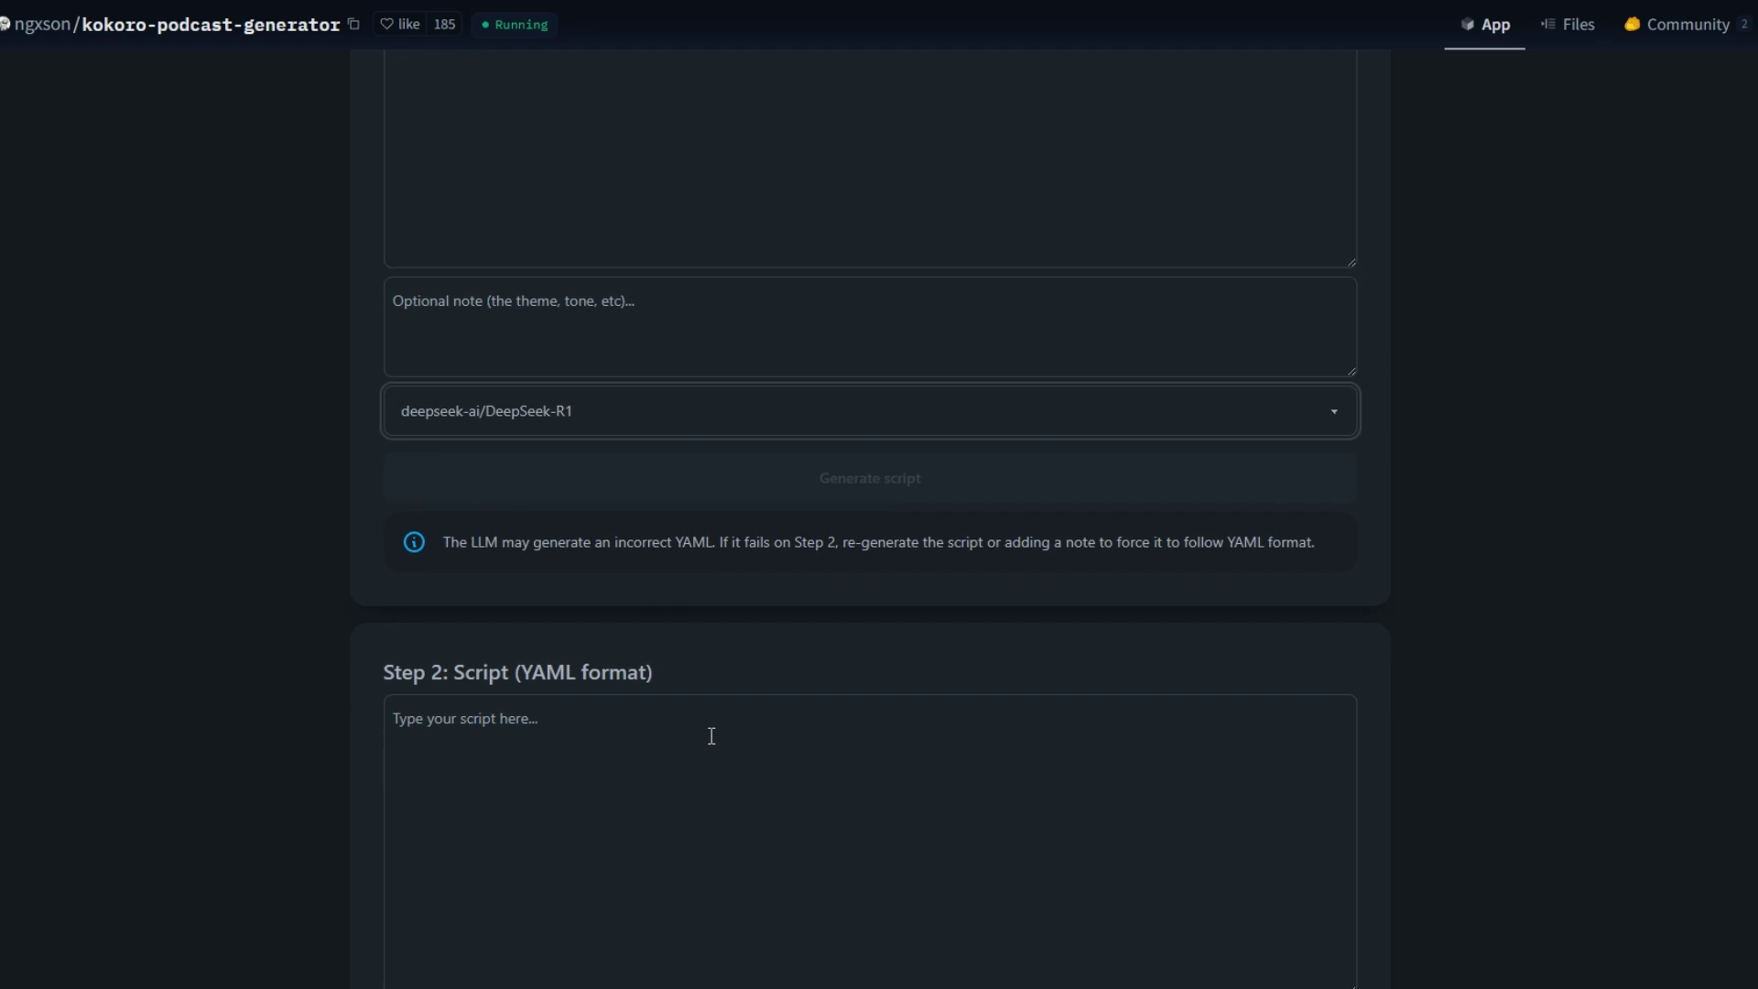
scroll(717, 741, down, 2)
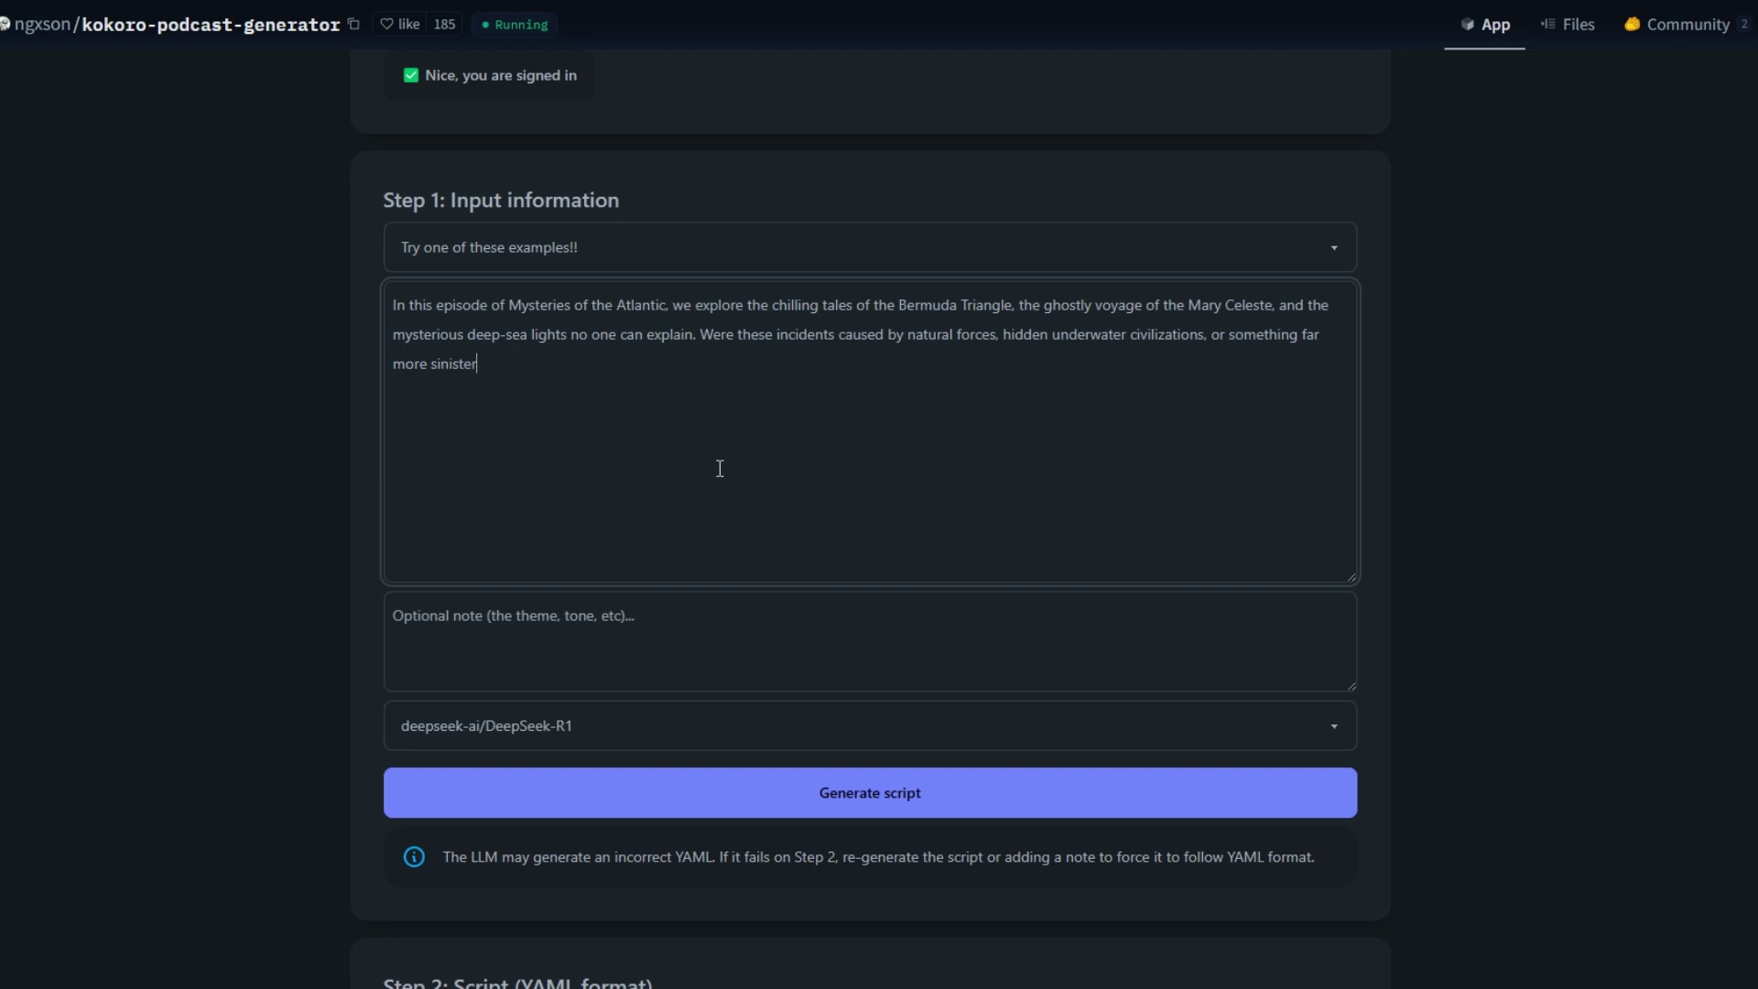
Step: Generate the podcast script with deepseek-ai/DeepSeek-R1 from the Mysteries of the Atlantic episode description
scroll(1091, 676, down, 2)
click(874, 589)
scroll(833, 549, down, 4)
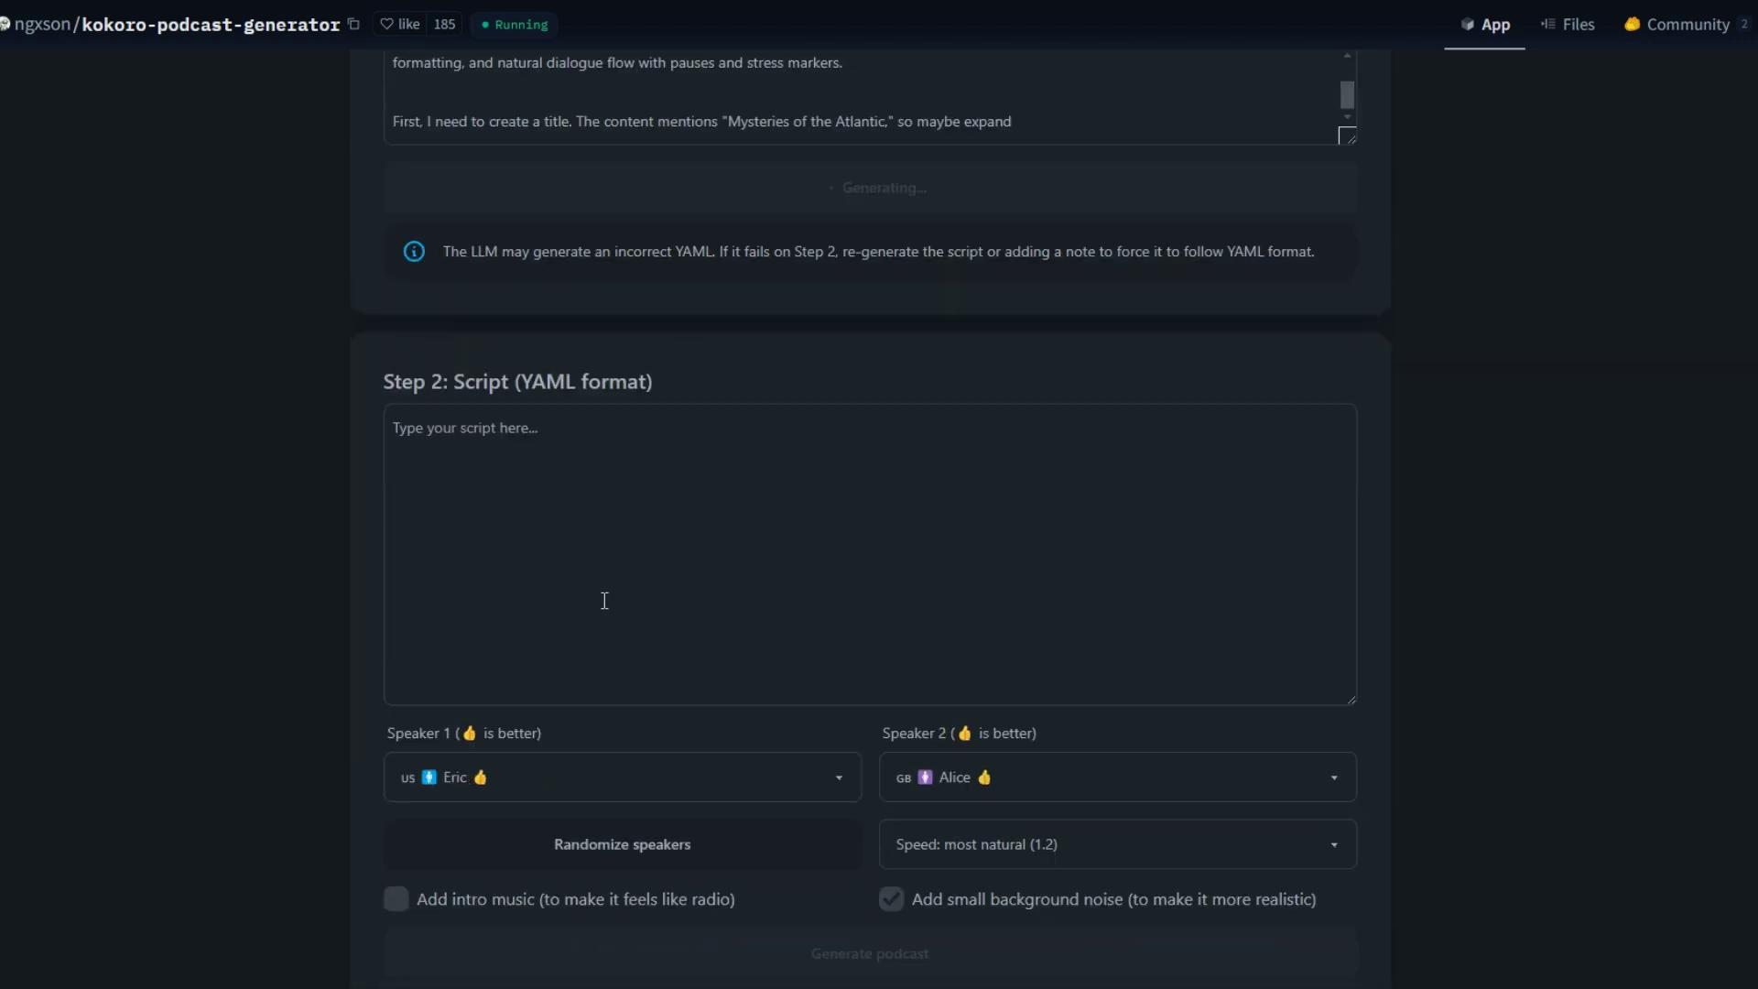
Step: Read through the model's thought process and the generated YAML script, including the closing dialogue turns
scroll(460, 384, down, 1)
scroll(732, 567, up, 2)
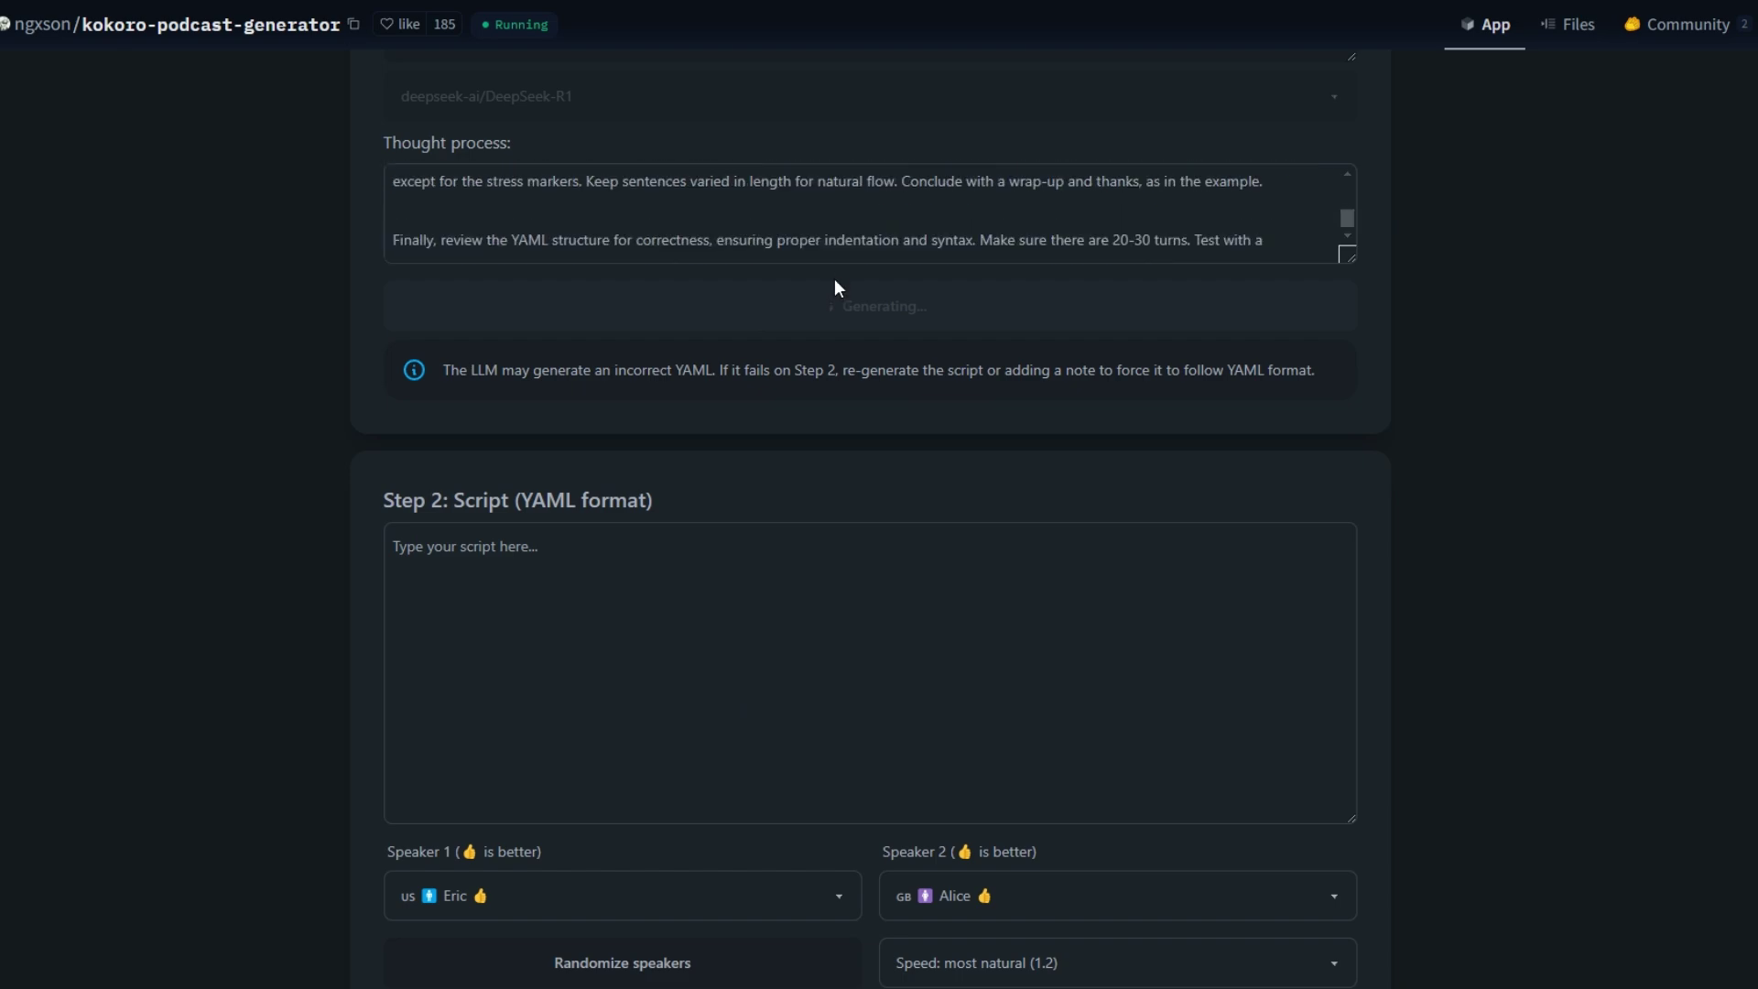
scroll(860, 311, up, 2)
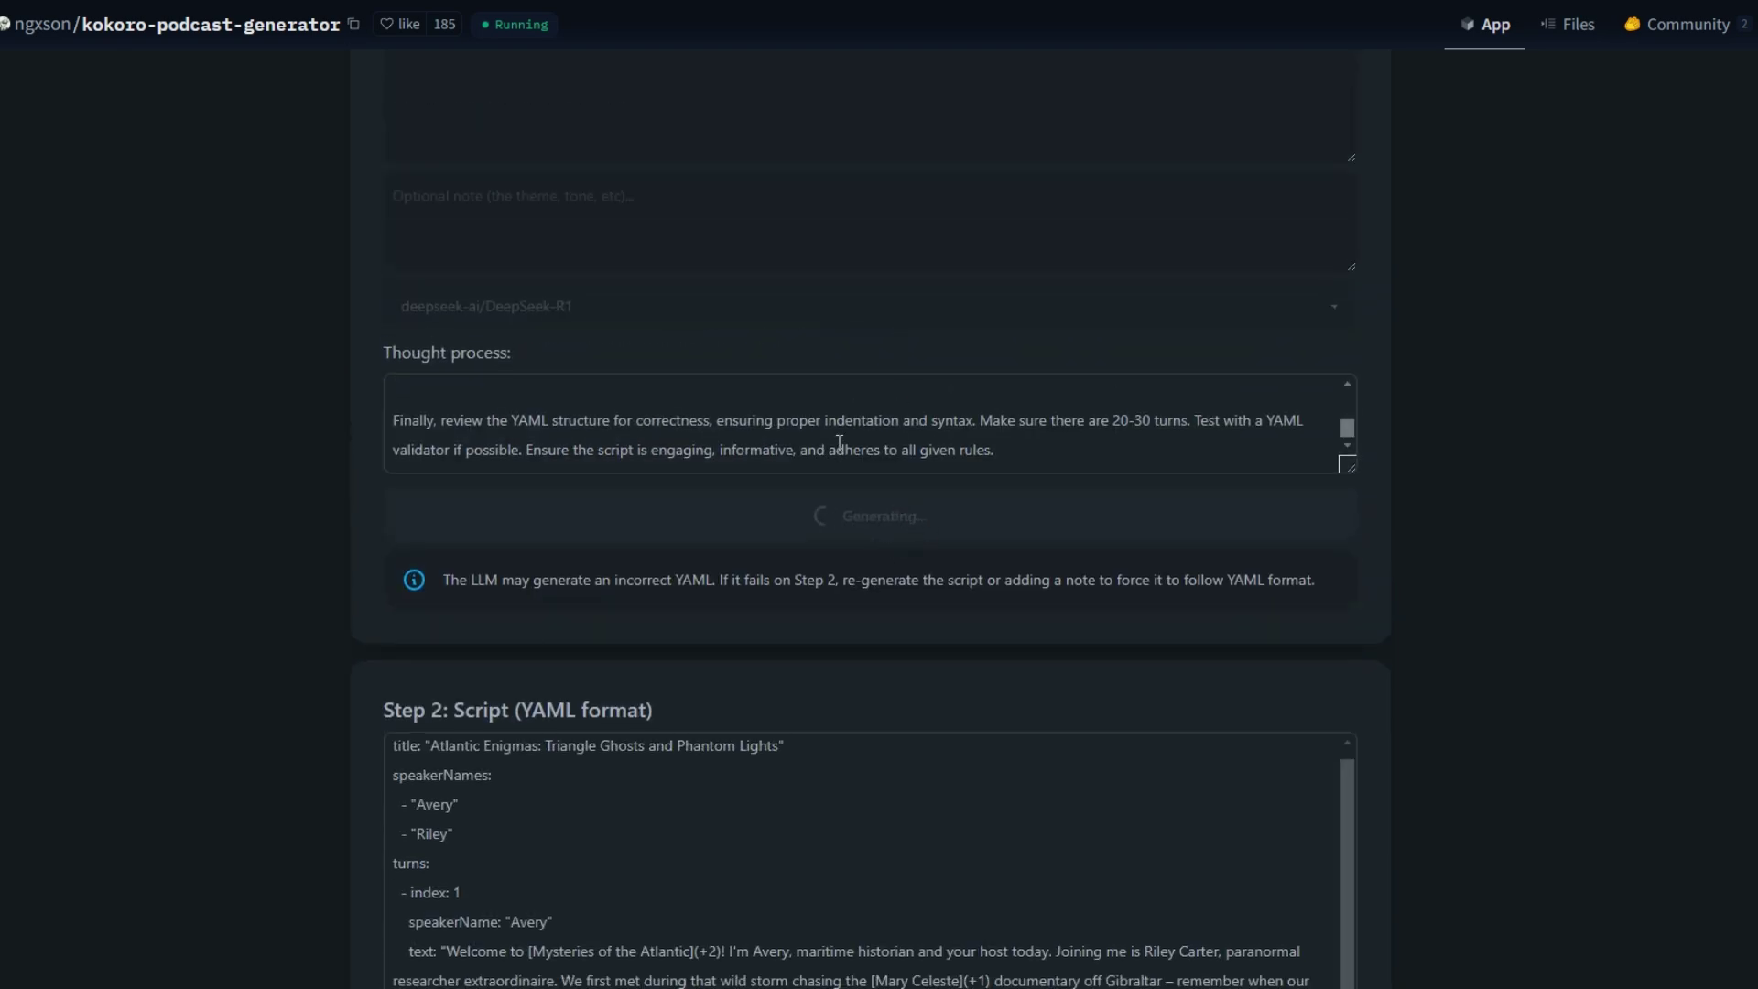
scroll(838, 442, down, 3)
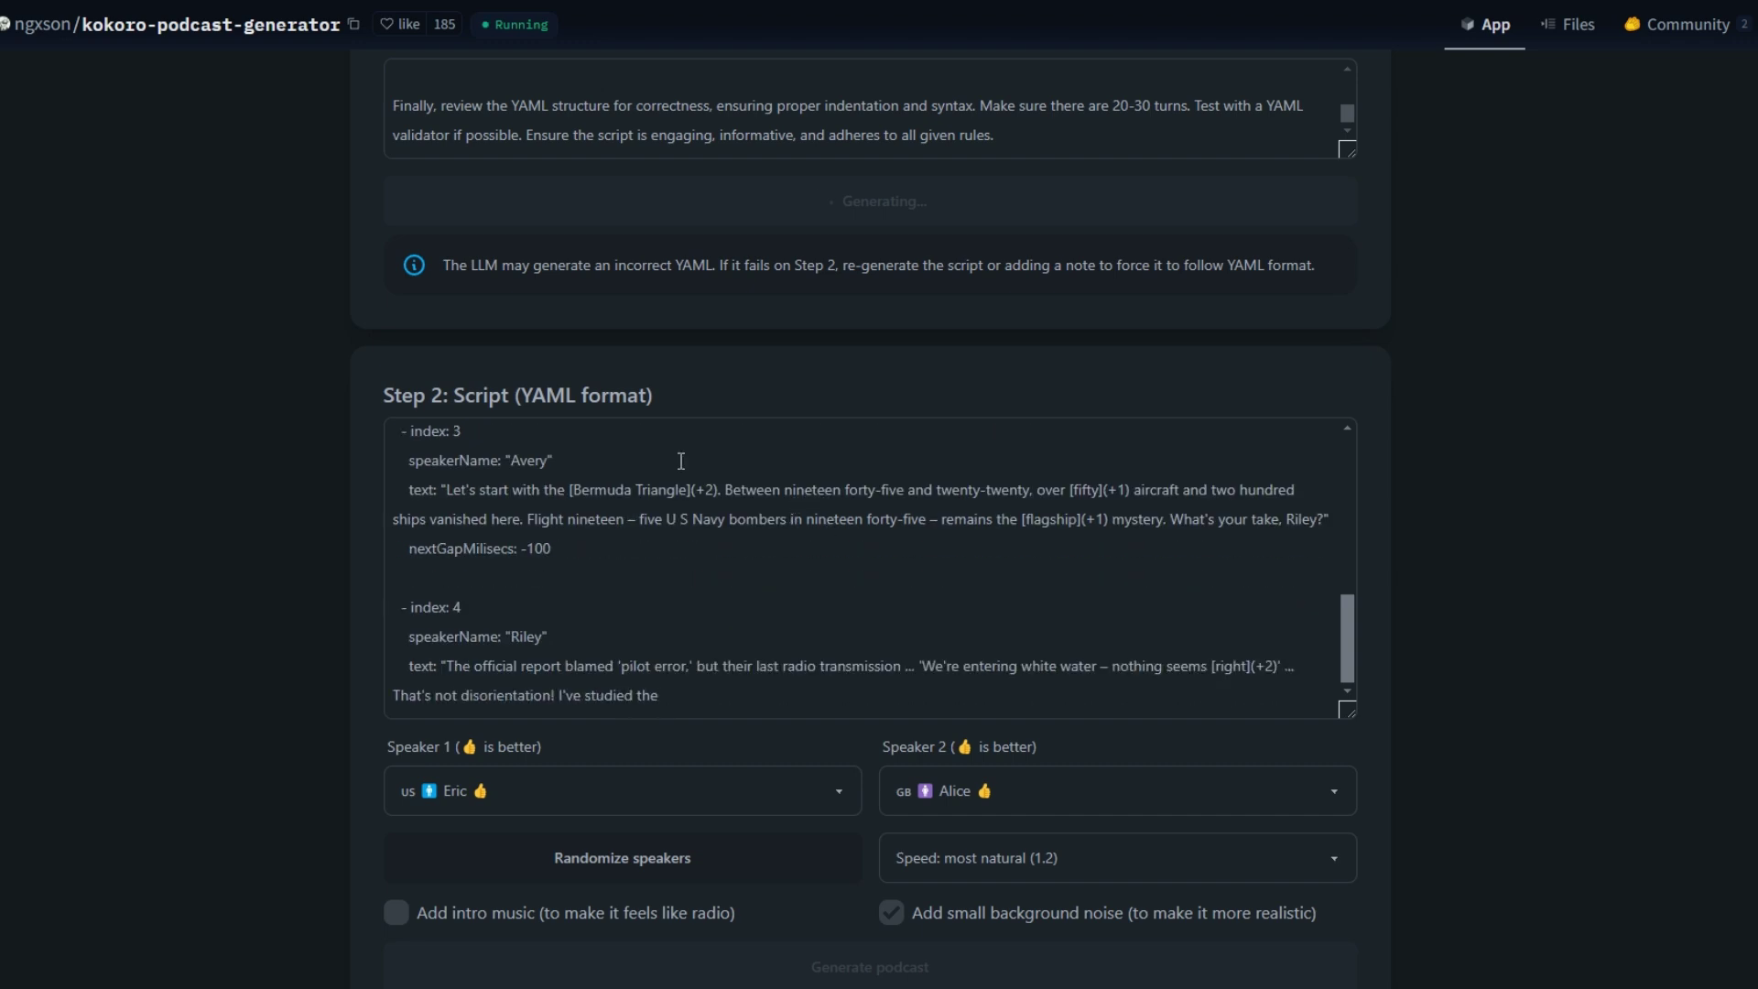
drag(521, 396, 646, 397)
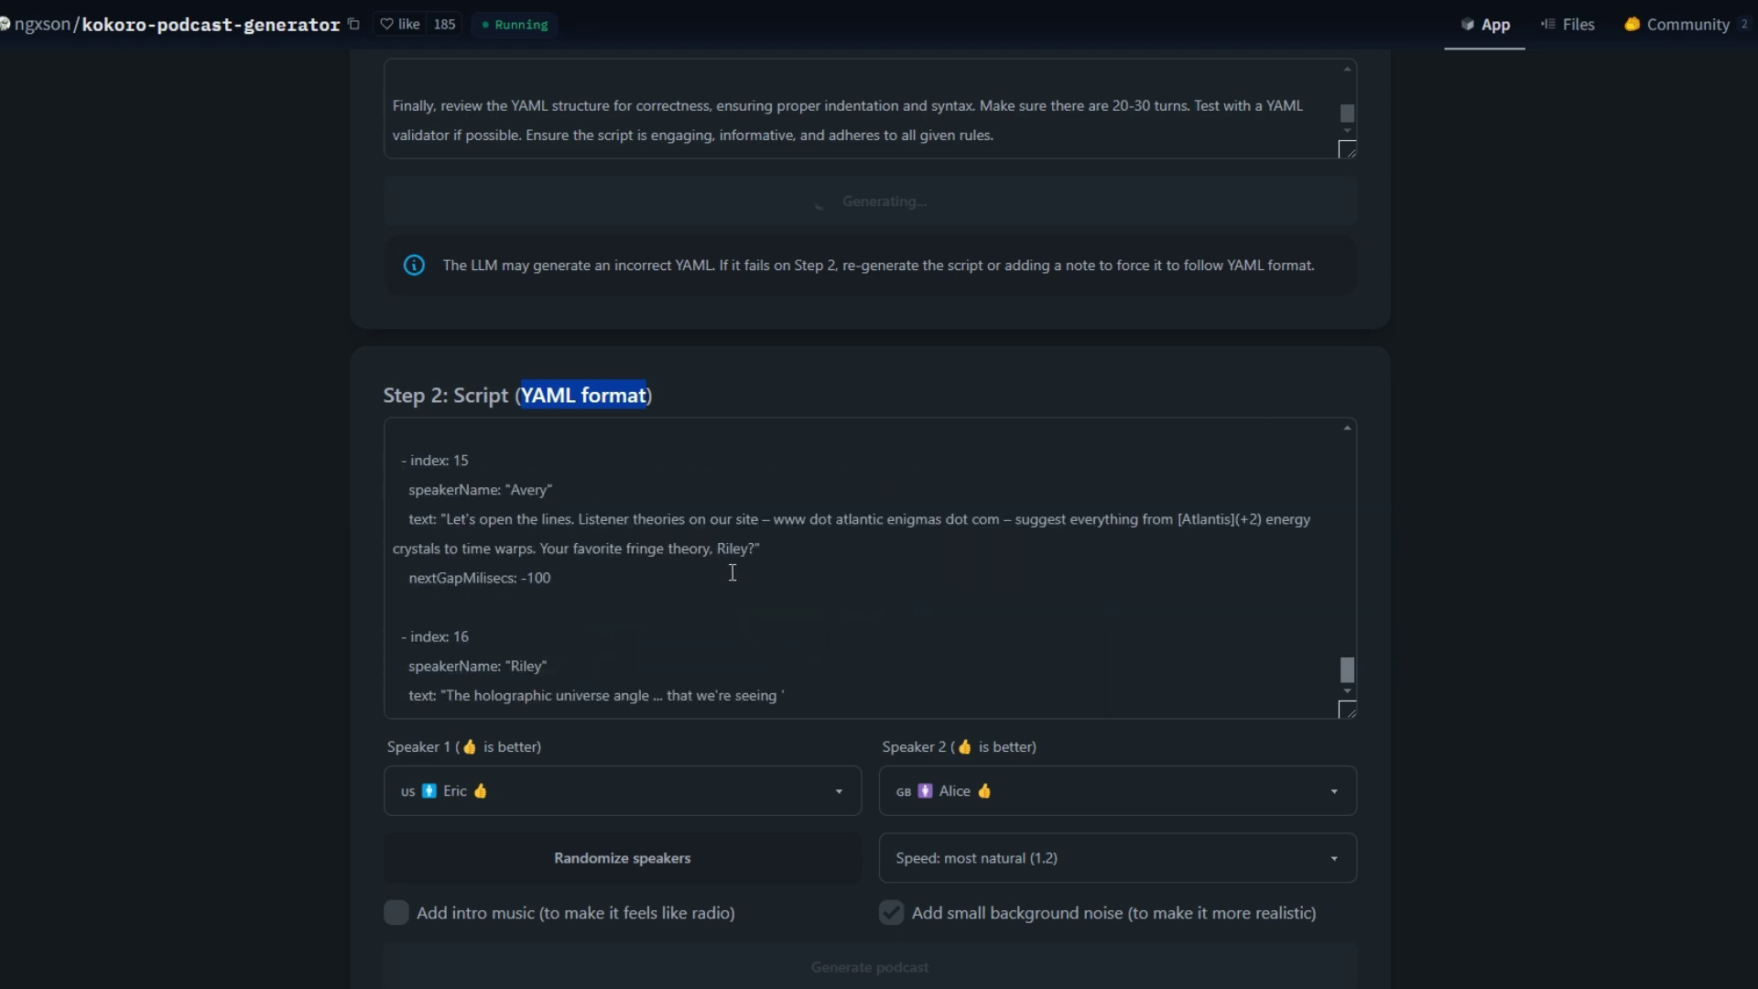
scroll(842, 579, down, 1)
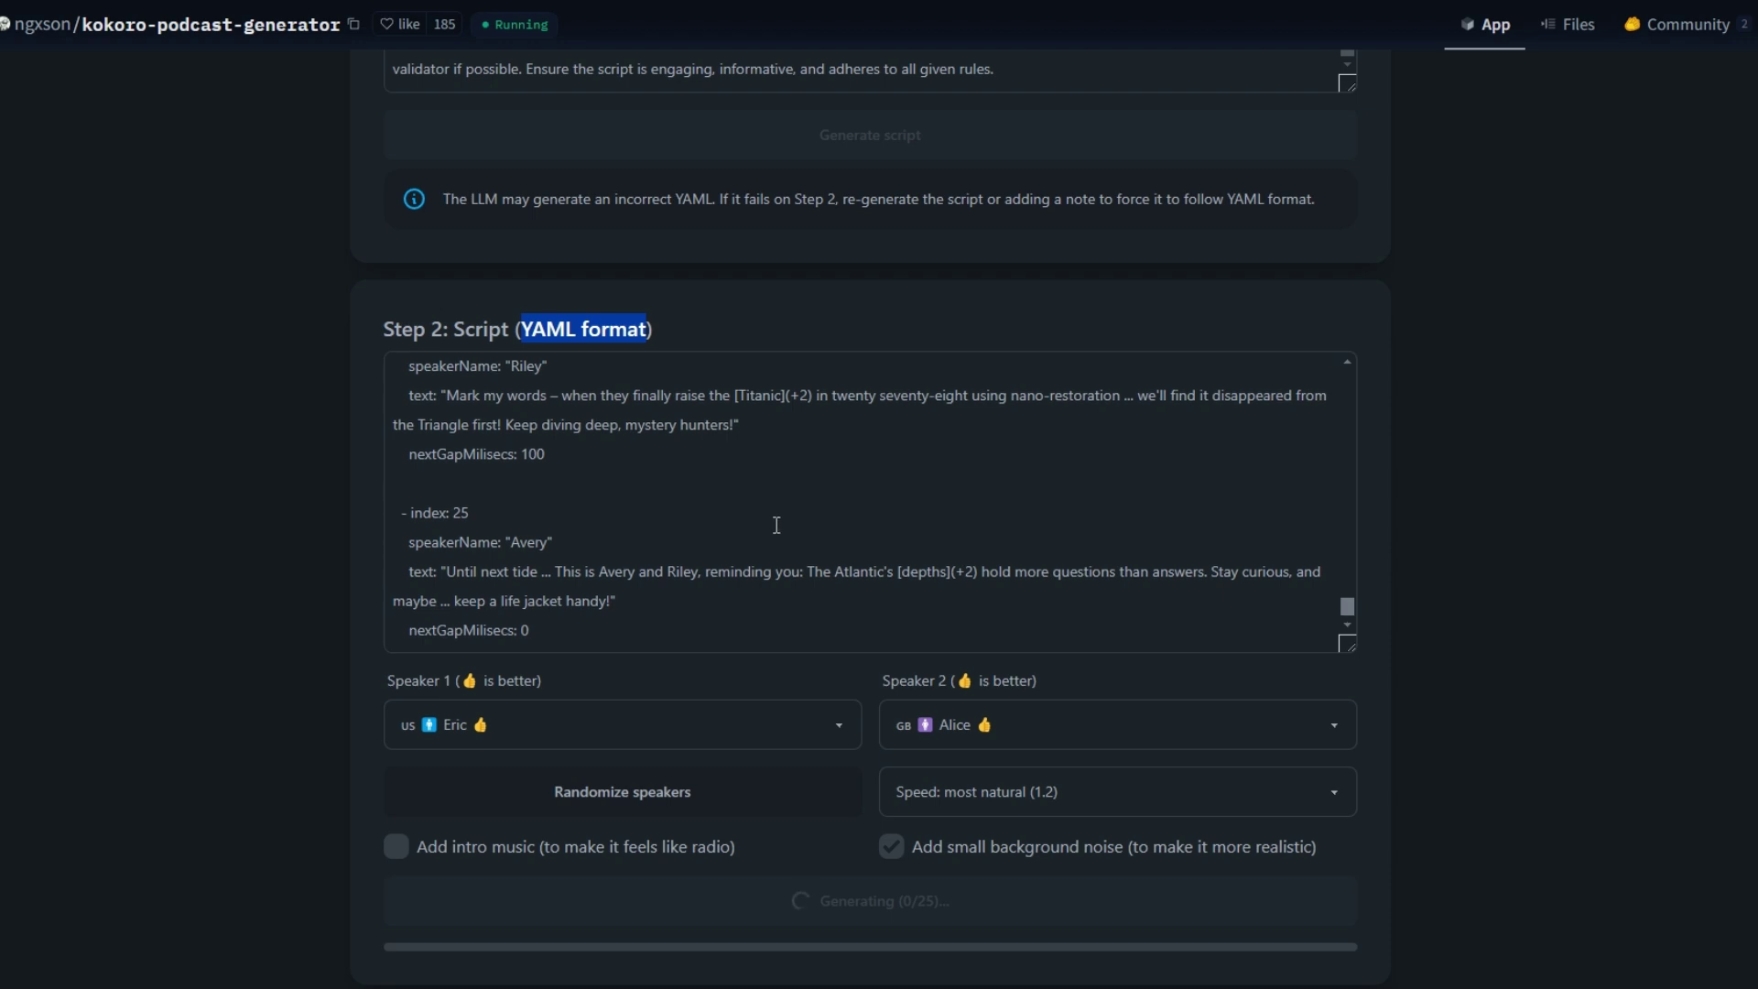
scroll(770, 517, up, 2)
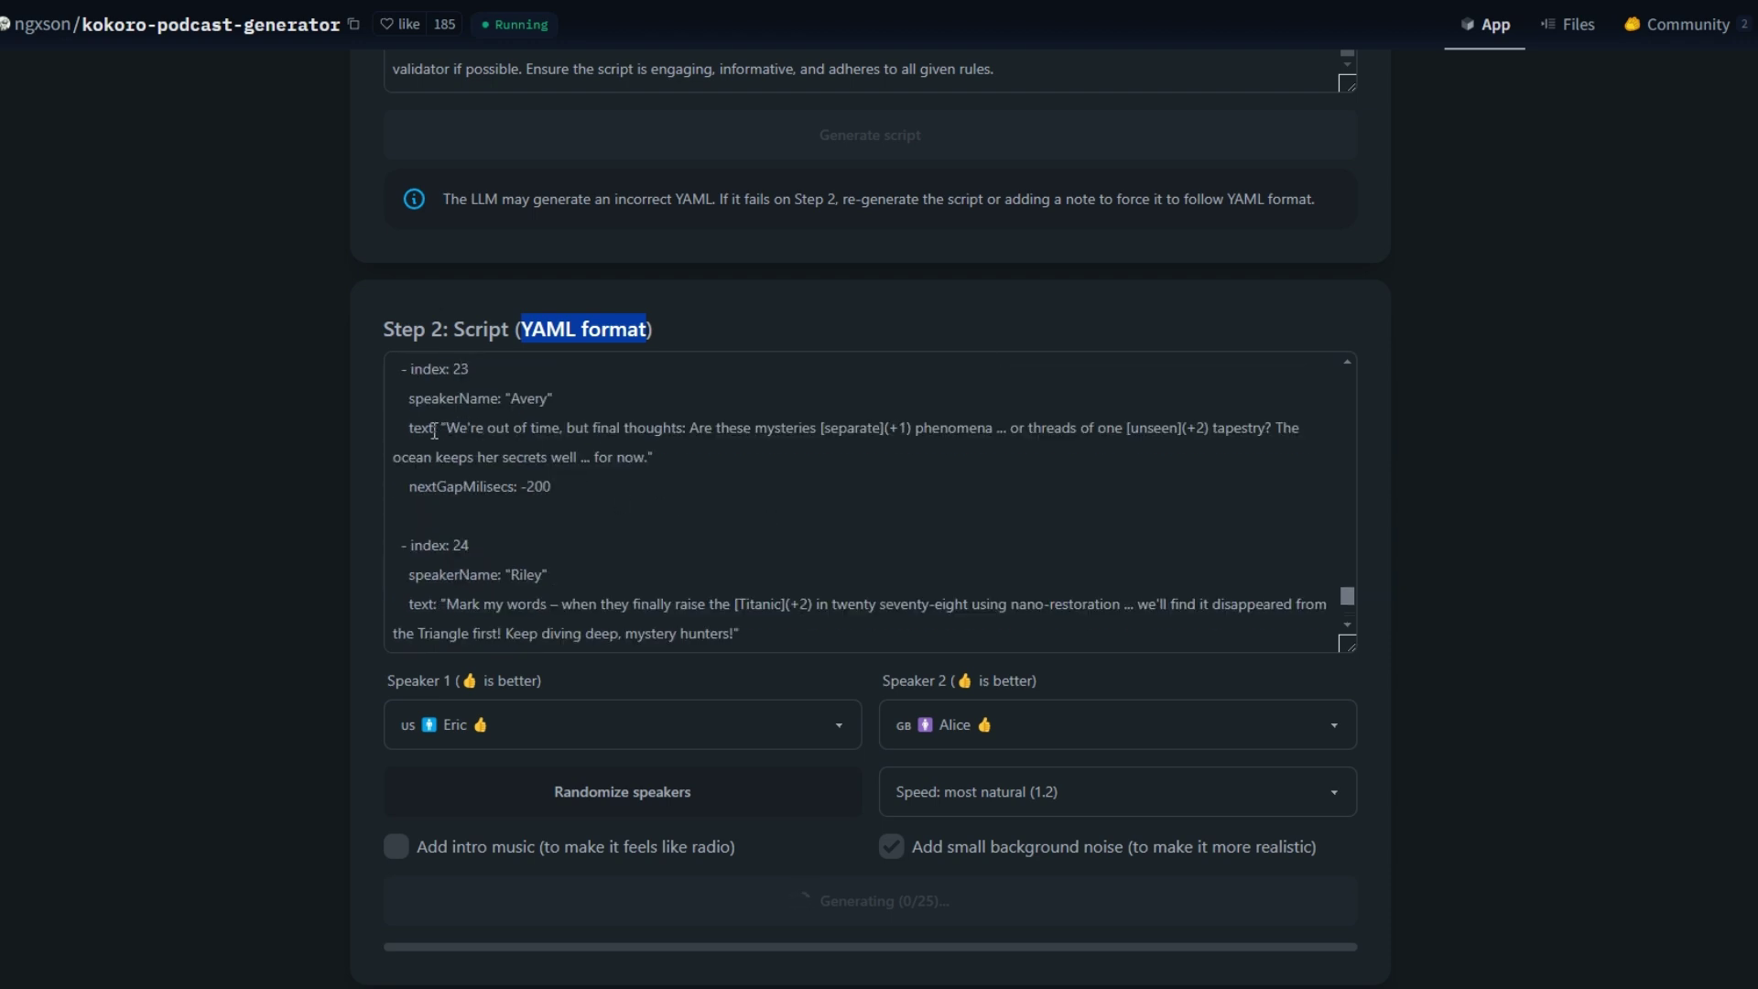
drag(446, 428, 1231, 426)
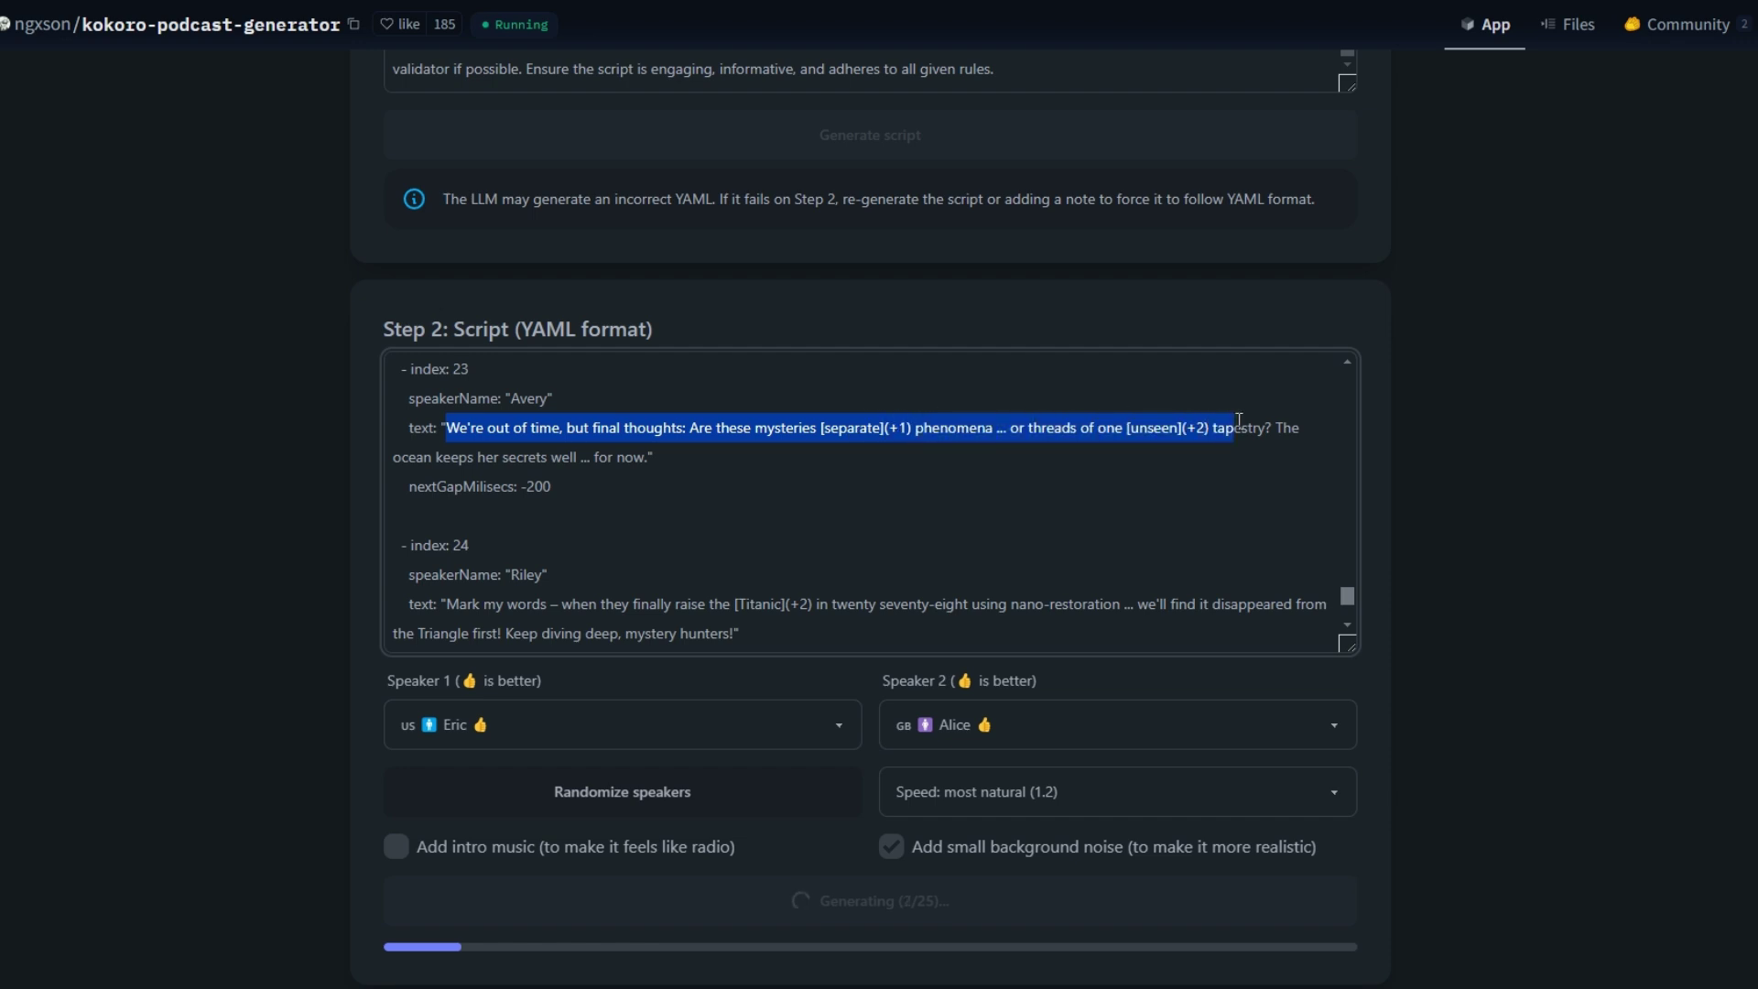
click(653, 457)
scroll(632, 510, down, 3)
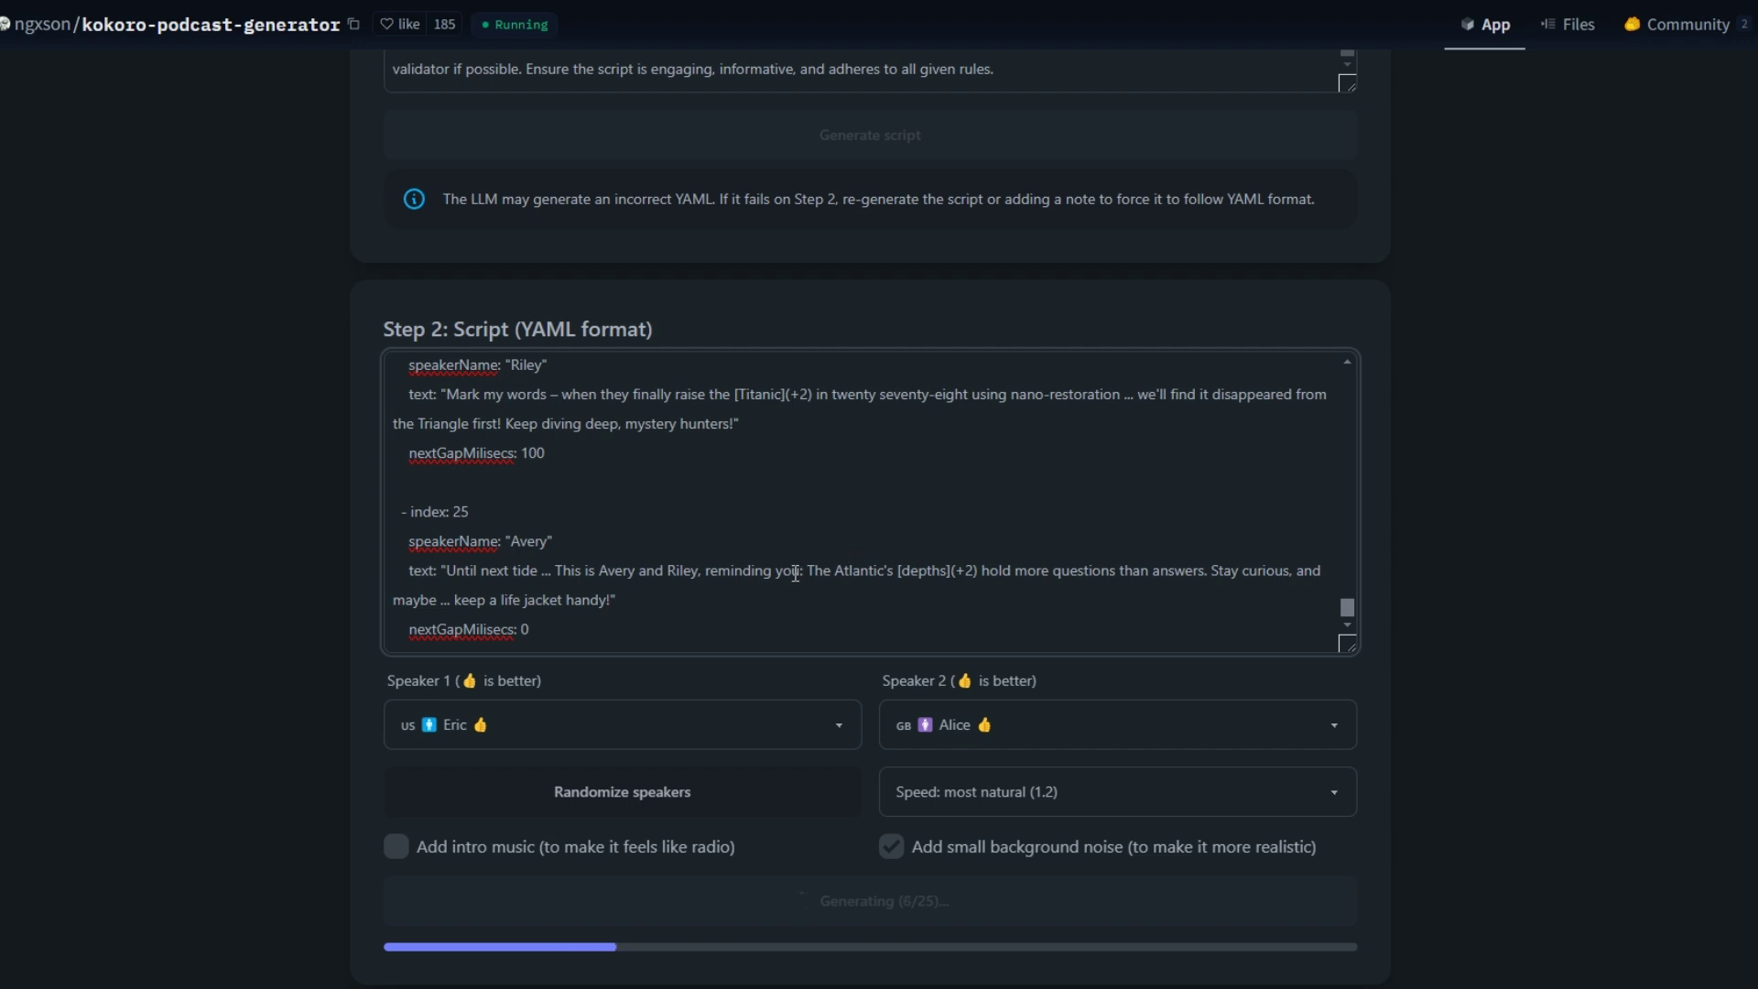
Step: Set Speaker 1 to the US voice Adam and Speaker 2 to the US voice Michael, and review the speech speed options
scroll(818, 540, down, 2)
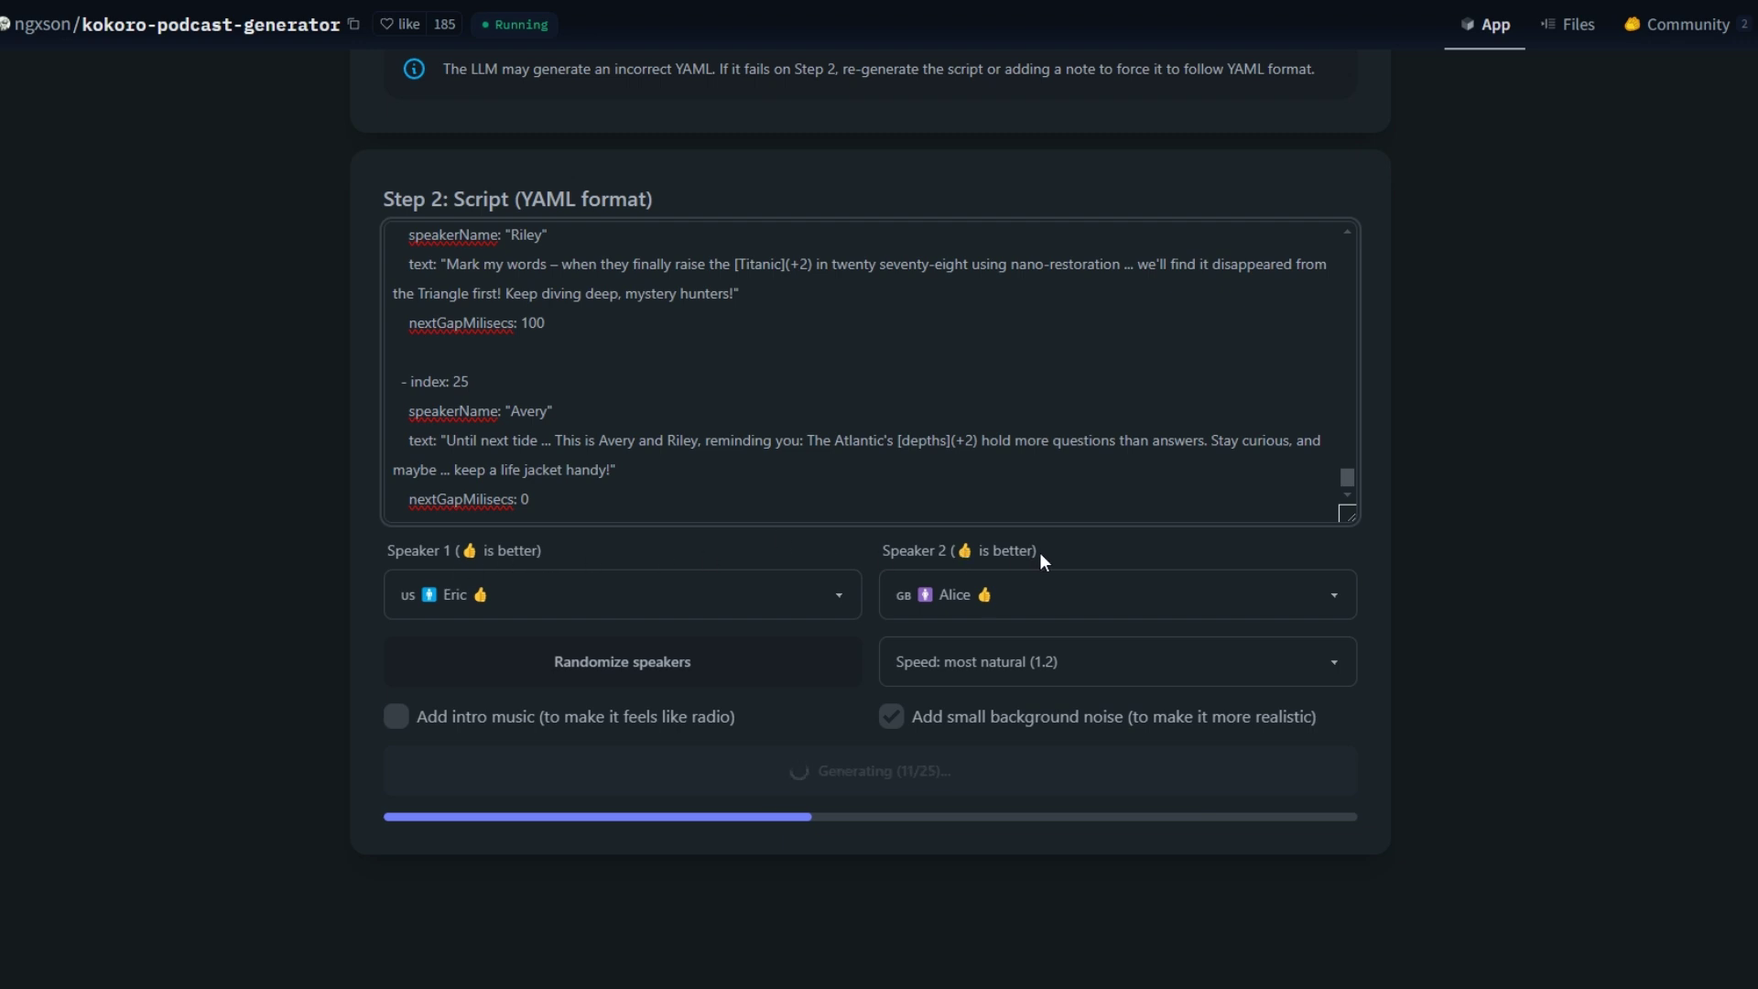
click(843, 597)
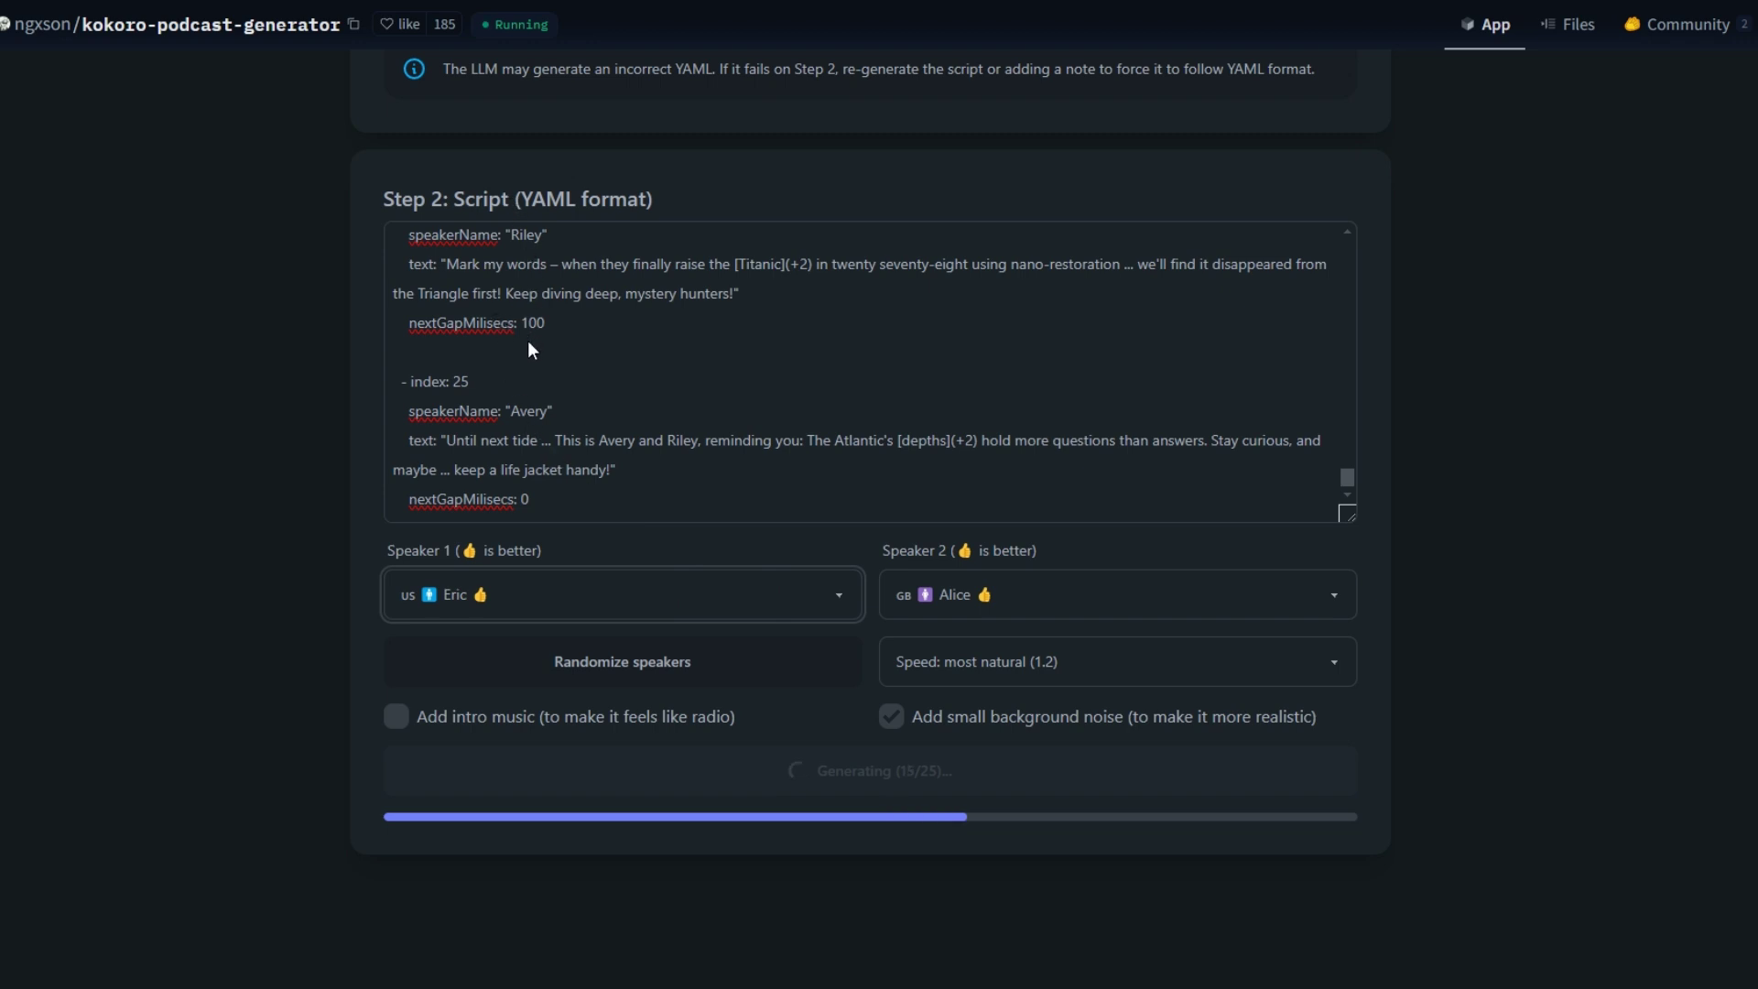
key(Up)
click(1071, 603)
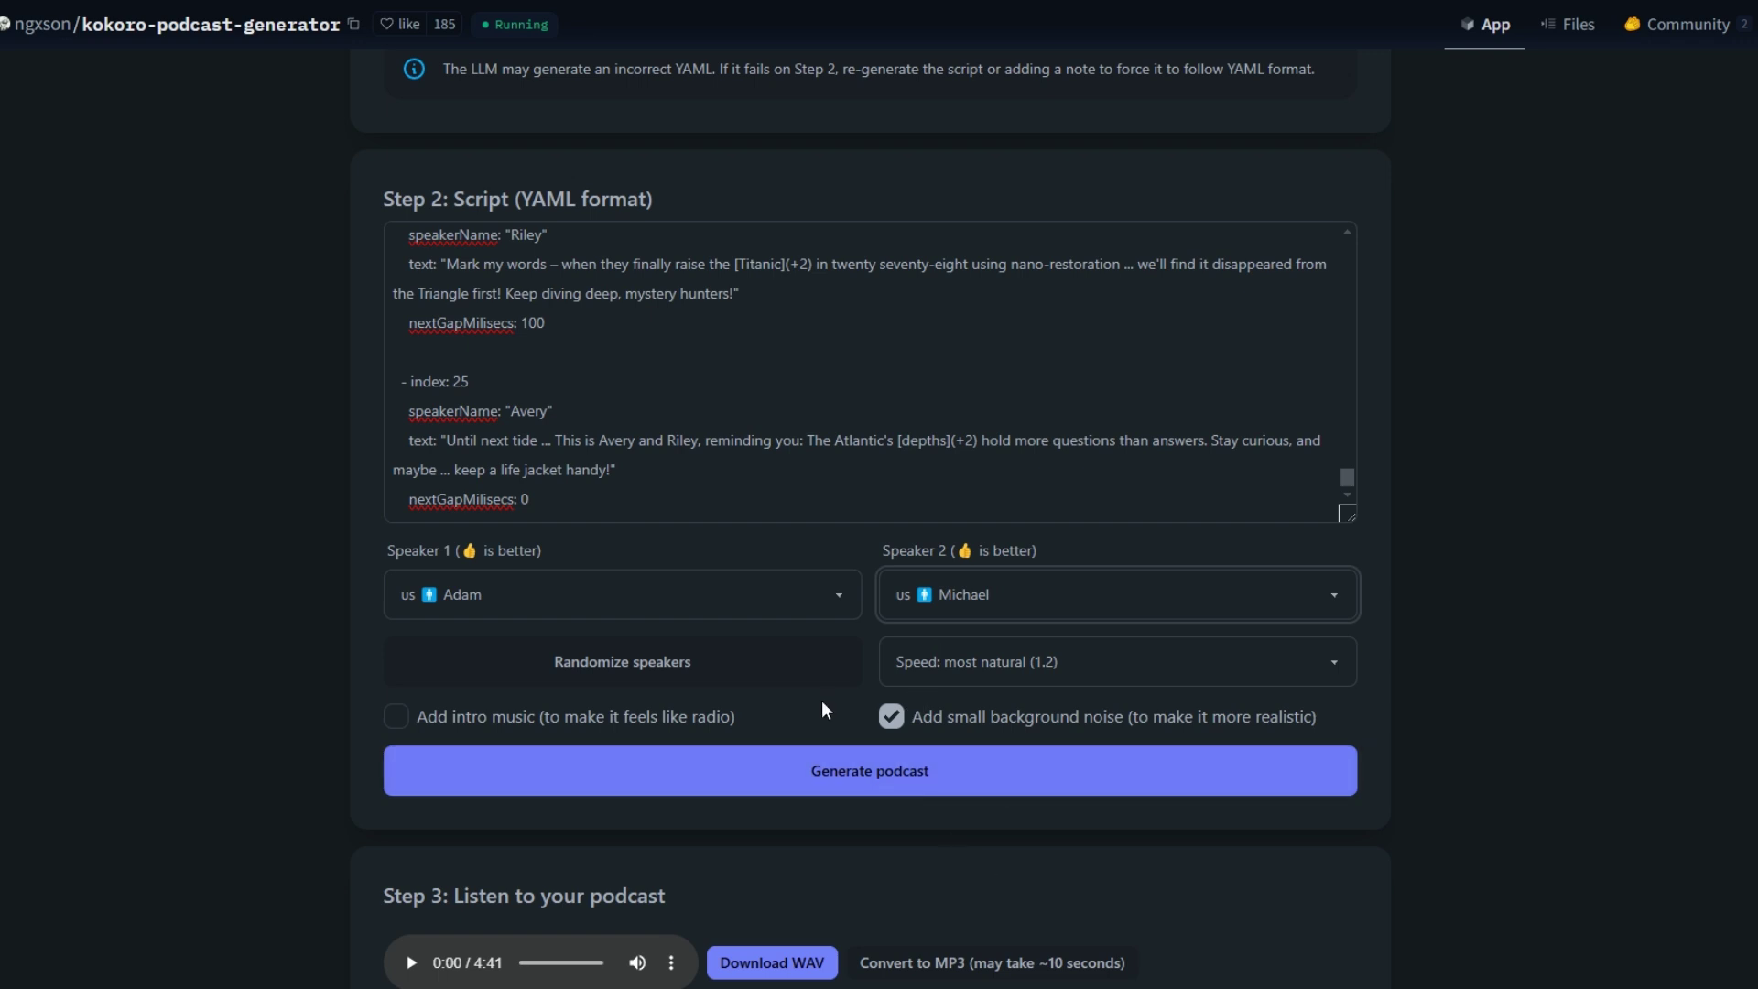
click(1005, 676)
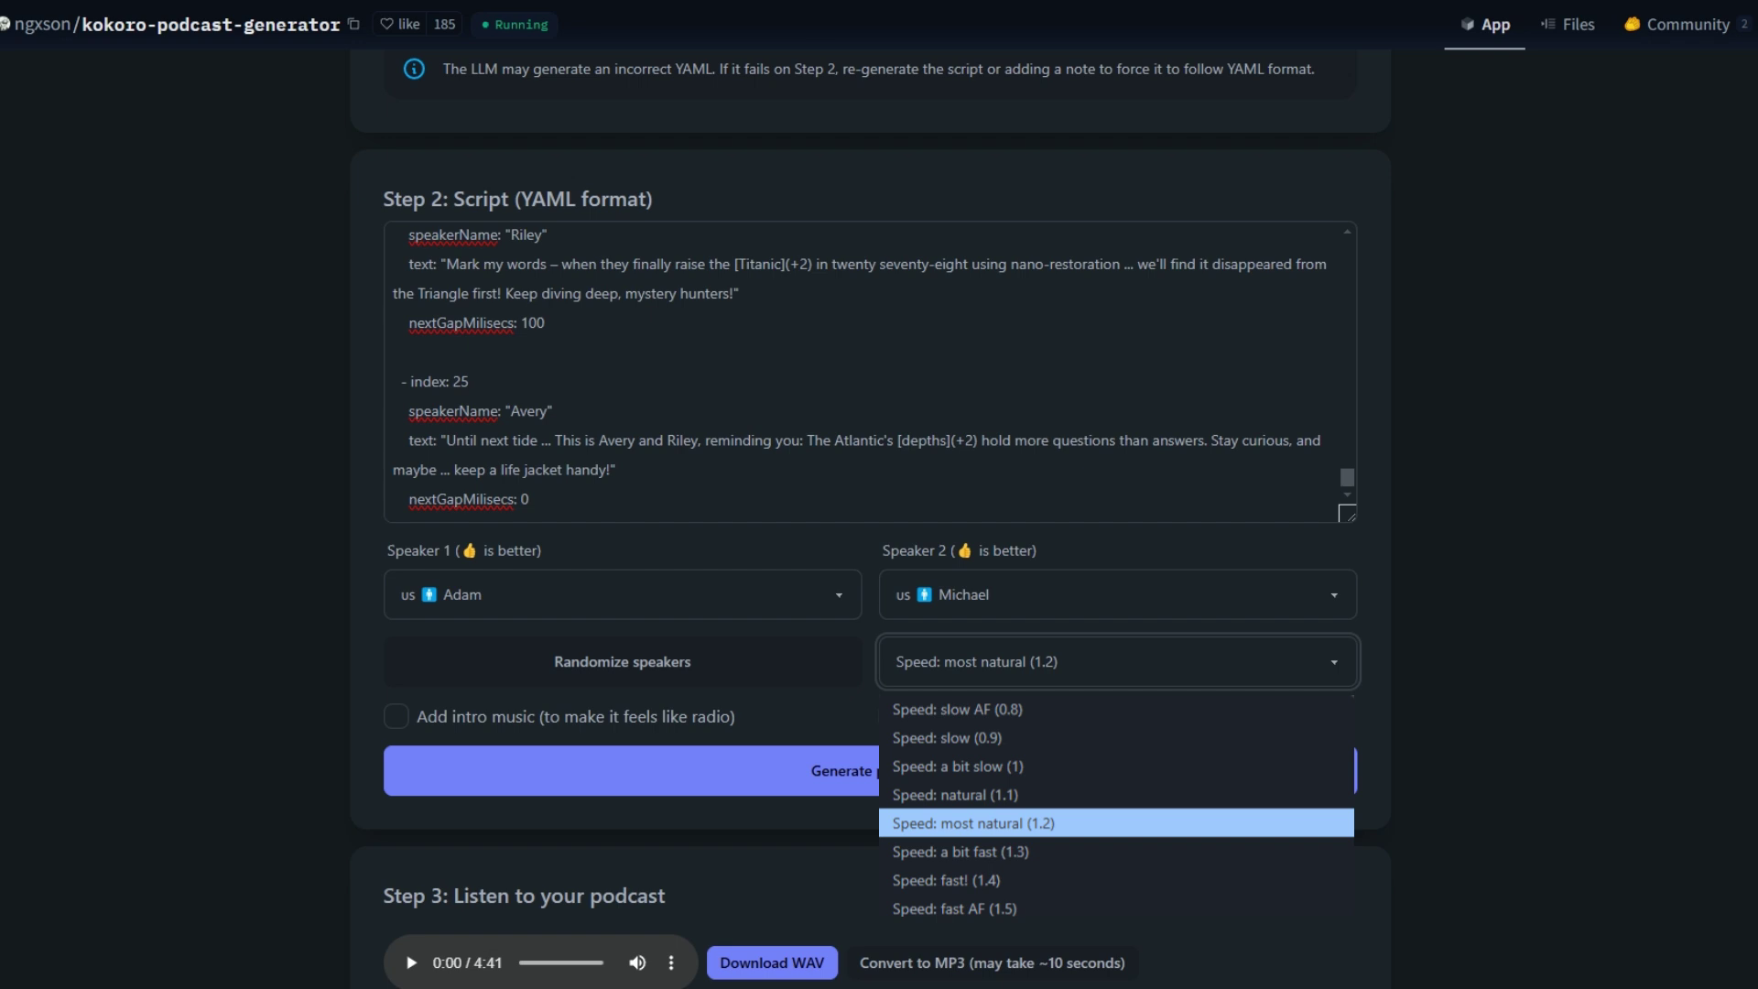
click(1496, 617)
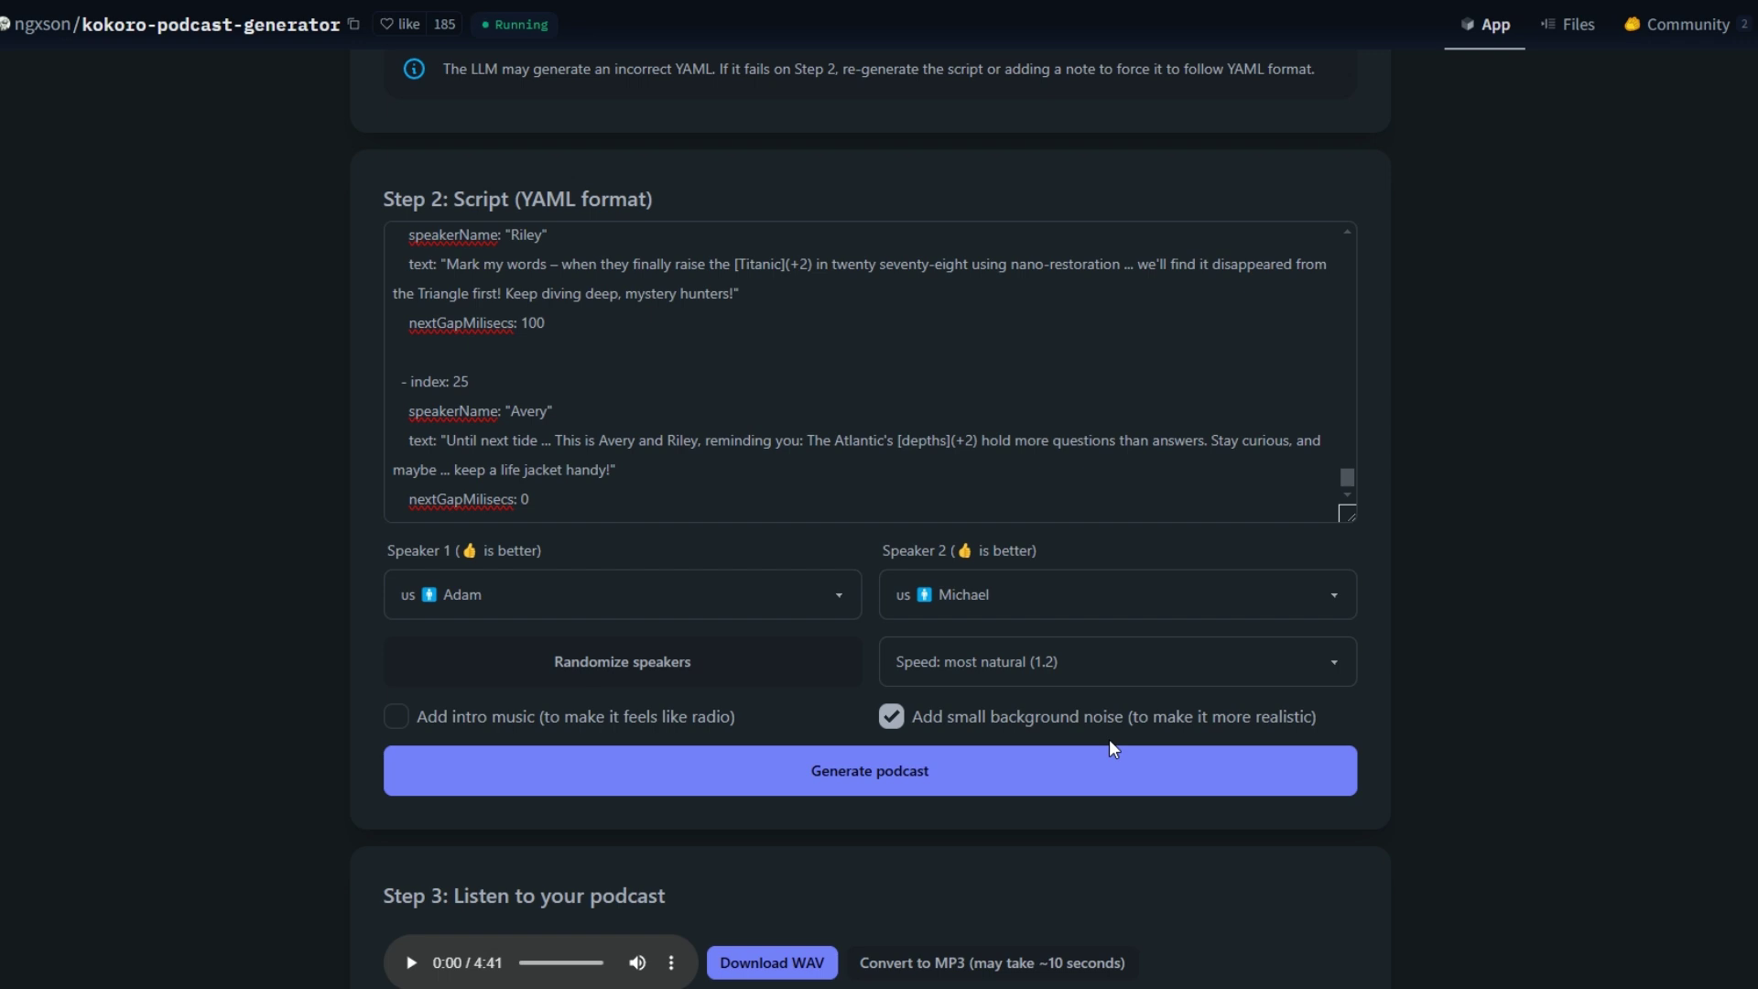
Step: Generate the podcast audio with the chosen speakers and convert the result to MP3
scroll(1138, 832, down, 2)
click(903, 611)
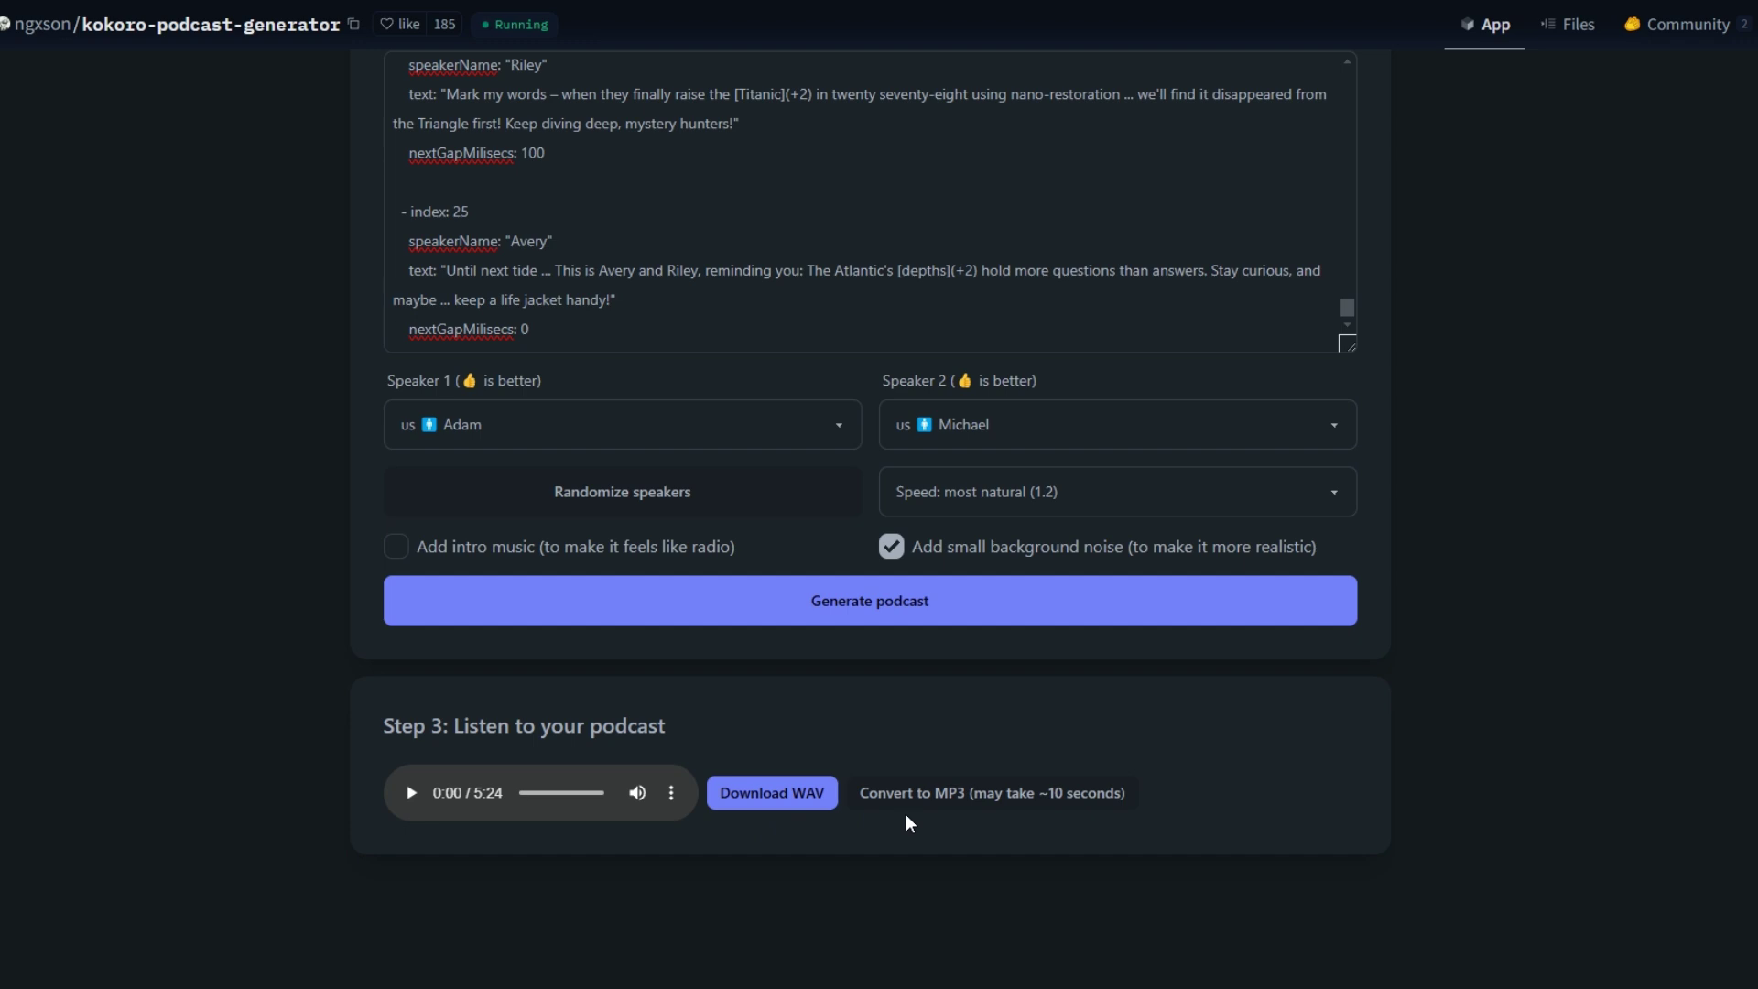
click(936, 798)
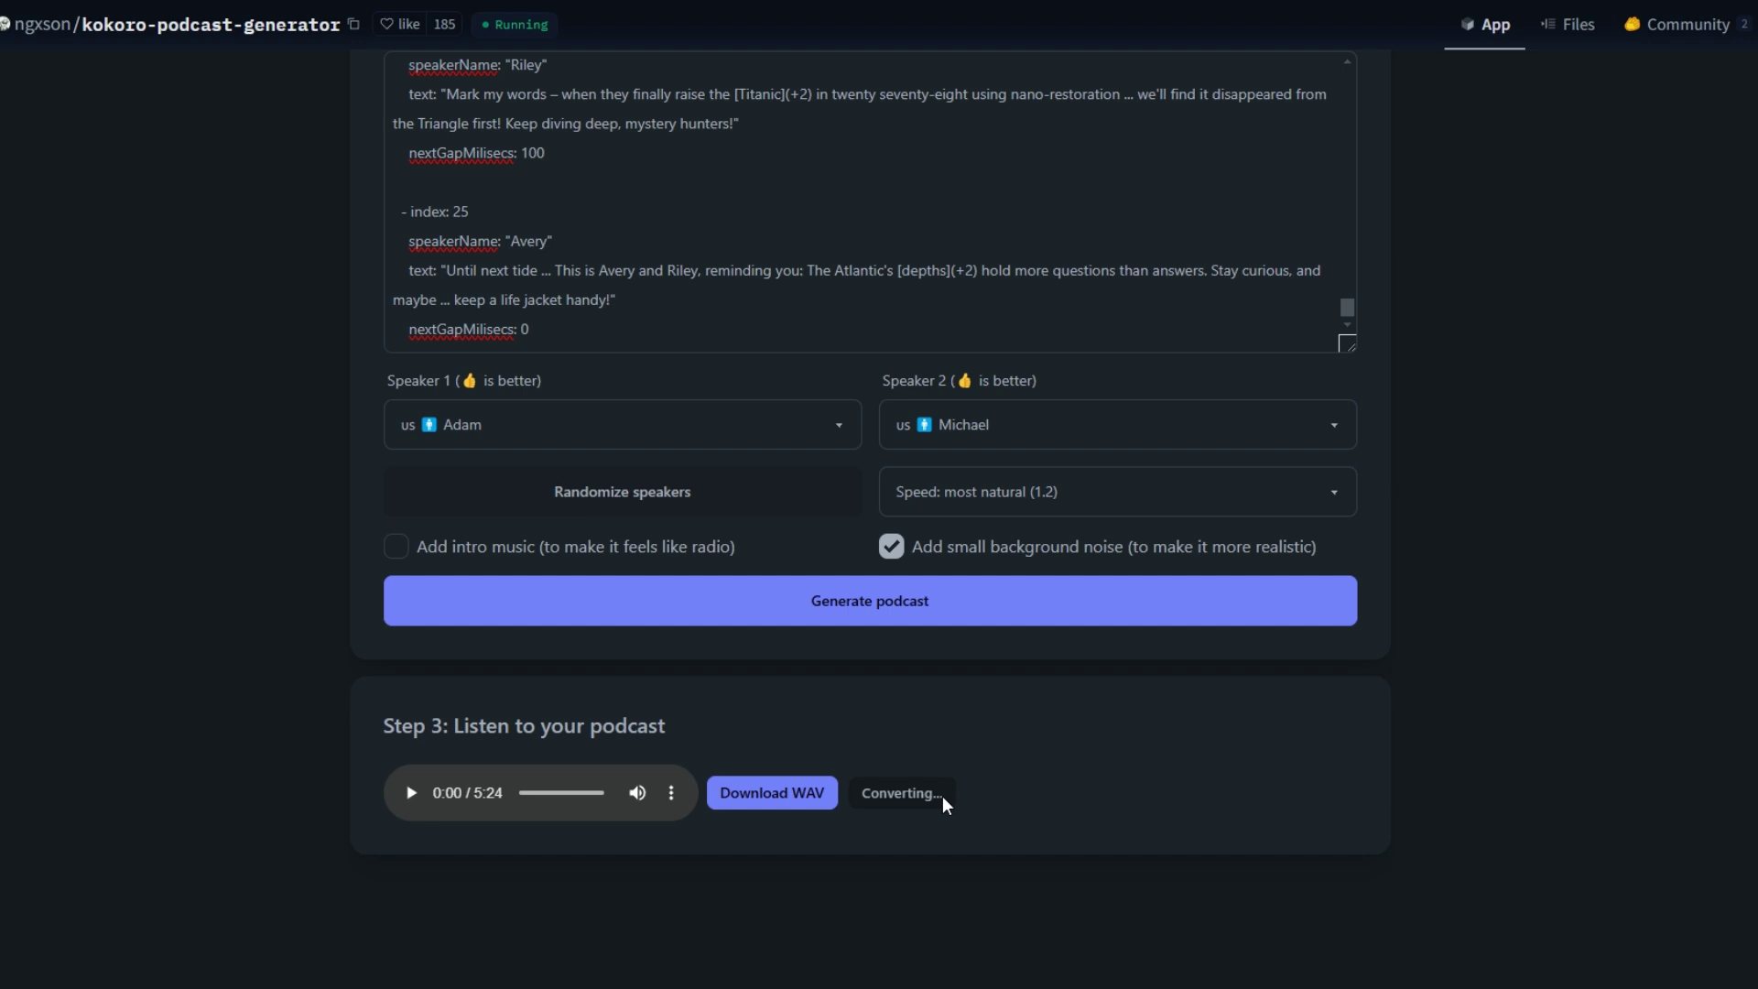